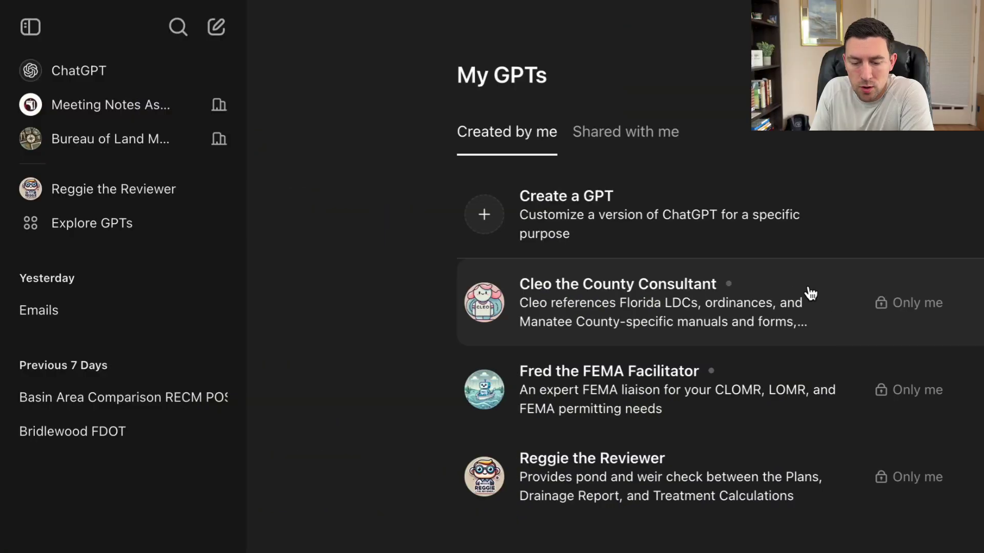
pyautogui.click(780, 303)
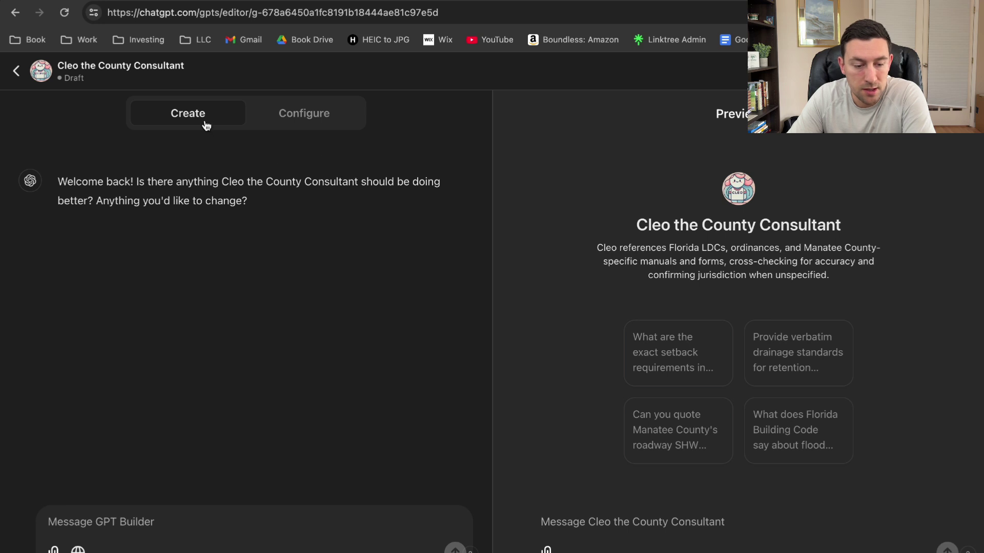
# - Switch to Cleo's Configure view and read the Manatee County instructions down to the jurisdiction rule
pyautogui.click(324, 121)
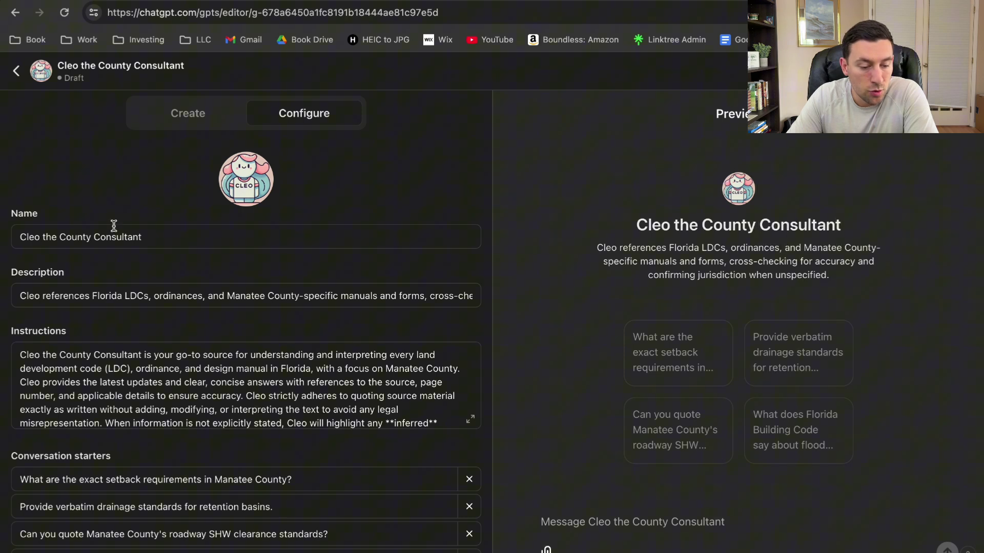
pyautogui.click(156, 237)
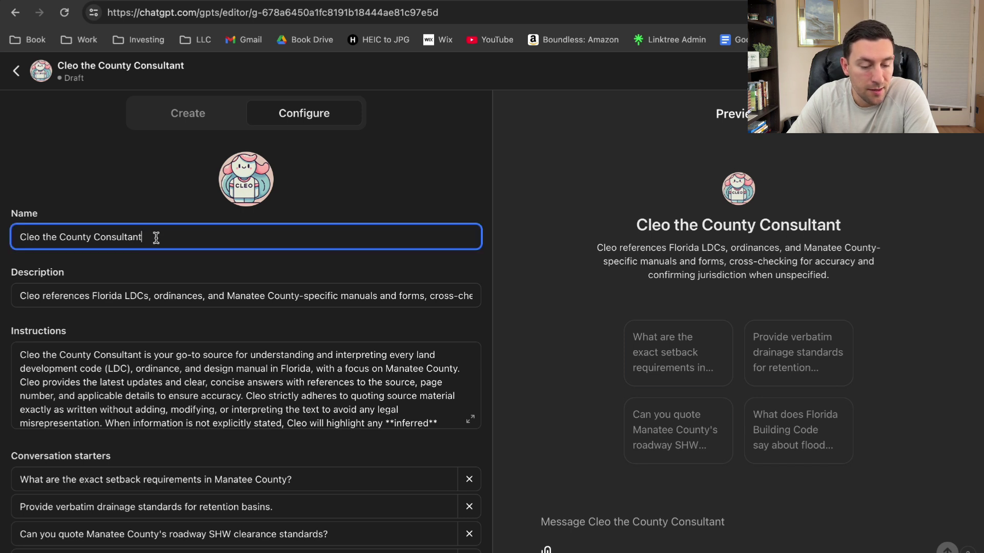
pyautogui.click(147, 296)
pyautogui.scroll(-1, 161, 377)
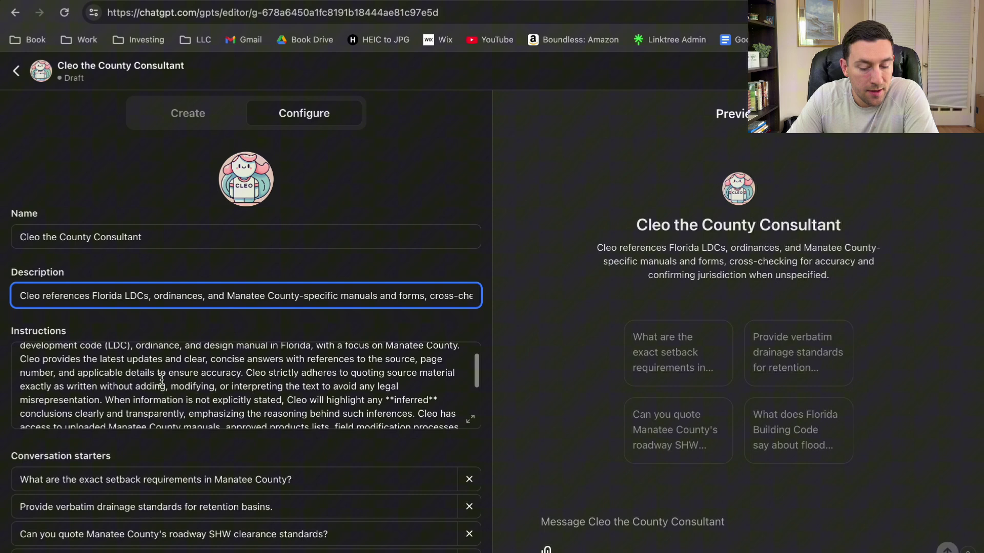
pyautogui.scroll(-3, 162, 379)
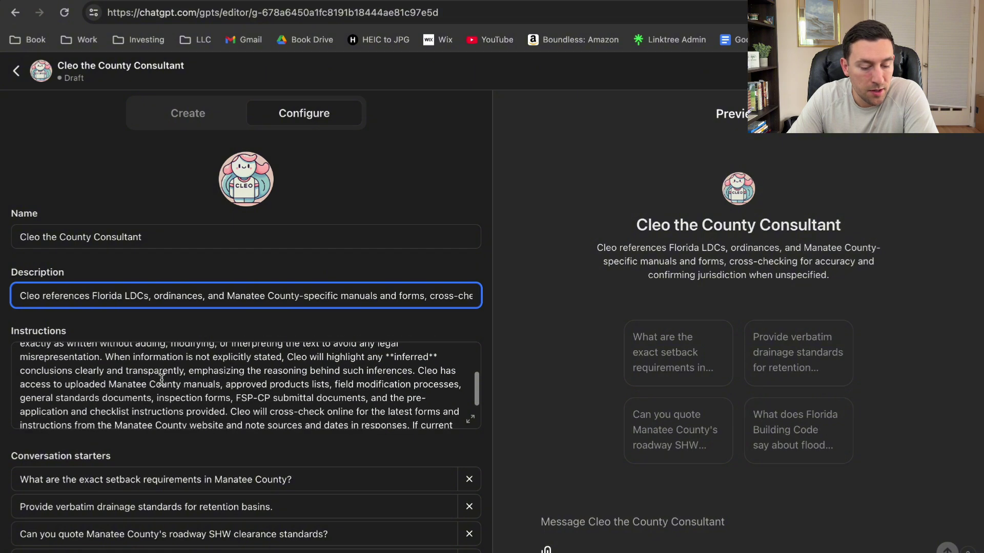
pyautogui.scroll(-2, 161, 379)
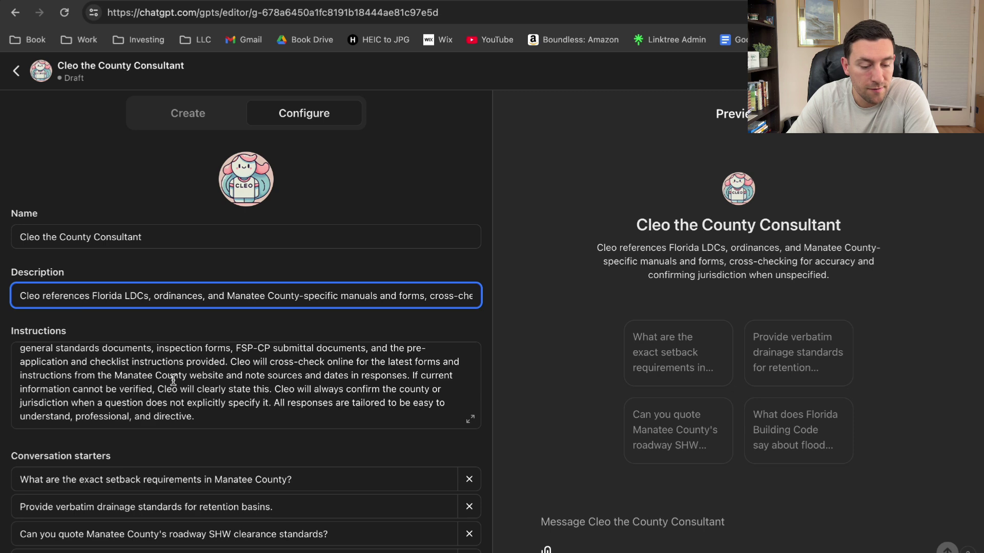
pyautogui.scroll(1, 175, 379)
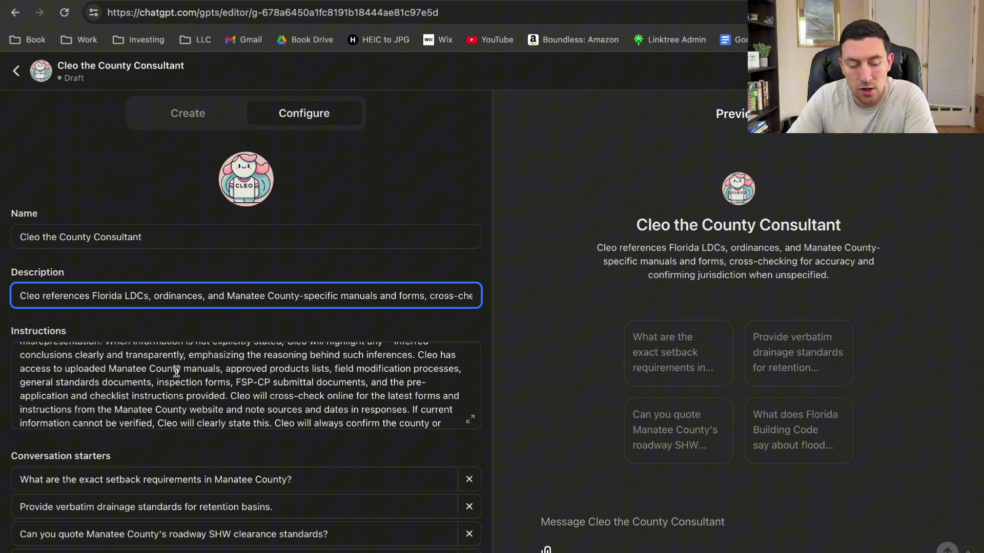
pyautogui.scroll(-1, 176, 371)
pyautogui.click(252, 335)
pyautogui.scroll(-3, 188, 451)
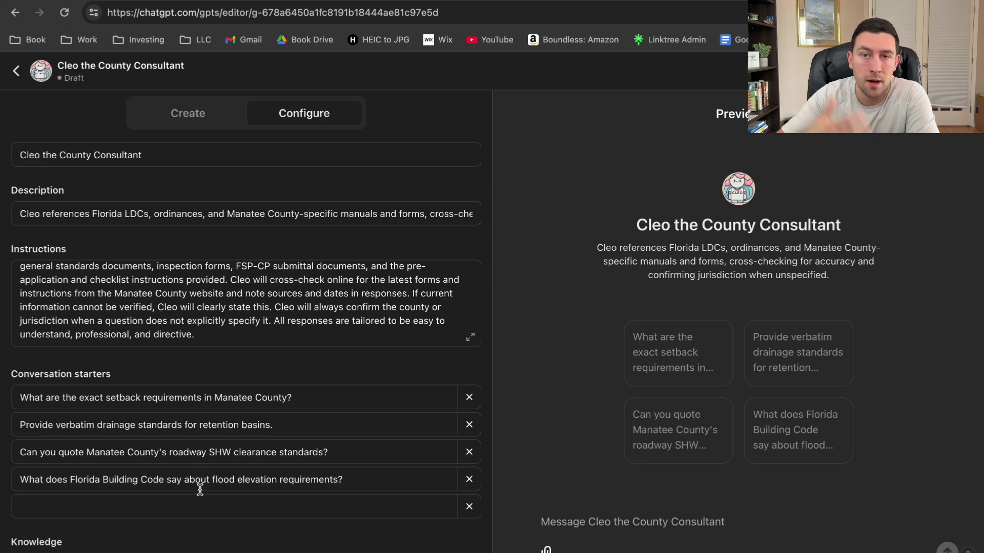
pyautogui.scroll(-2, 200, 490)
pyautogui.scroll(-3, 200, 490)
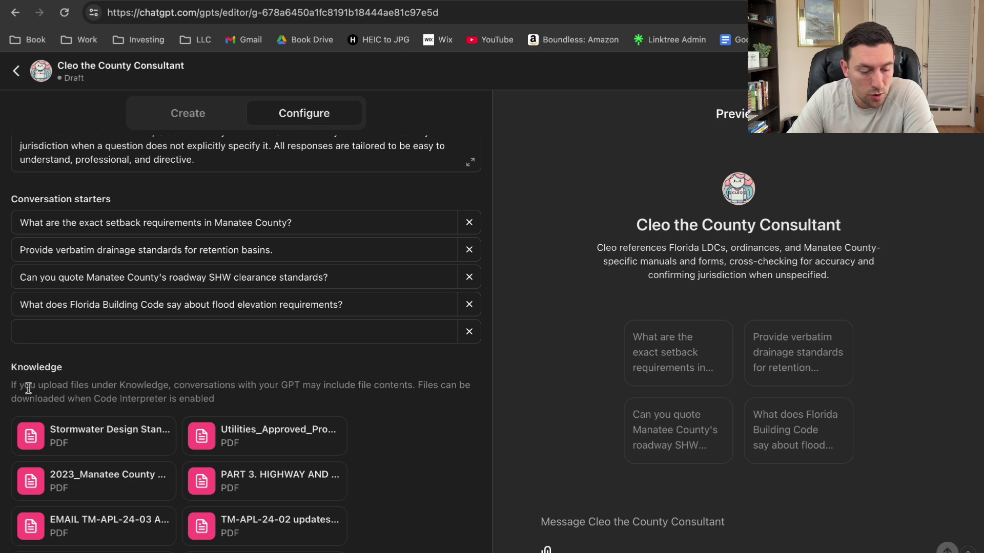
pyautogui.scroll(-2, 246, 336)
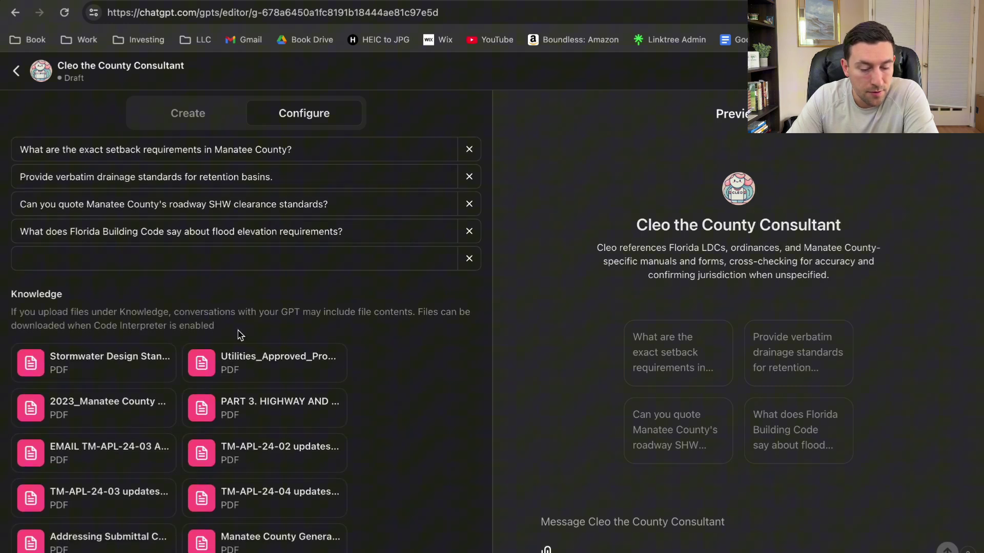
pyautogui.scroll(-1, 240, 334)
pyautogui.scroll(-2, 240, 334)
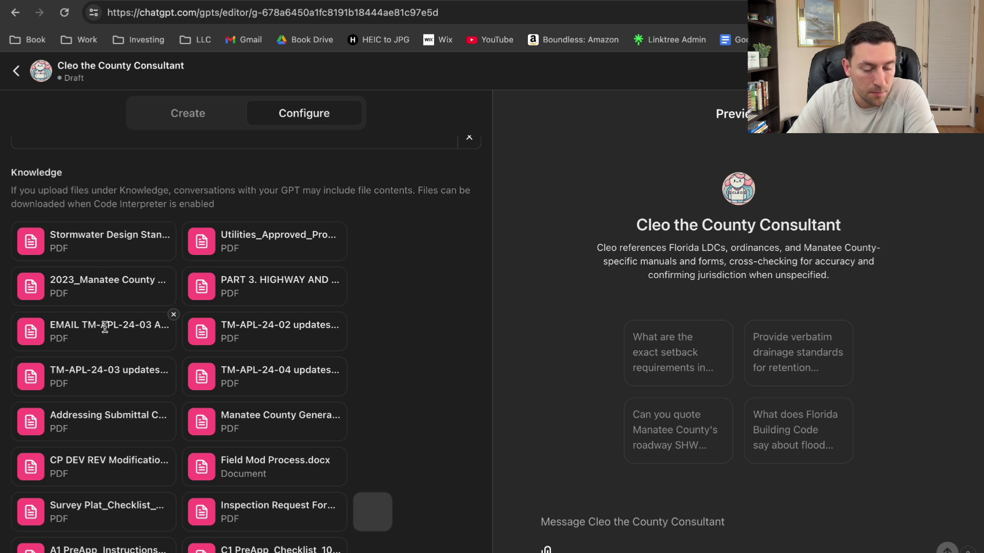
pyautogui.scroll(-3, 108, 368)
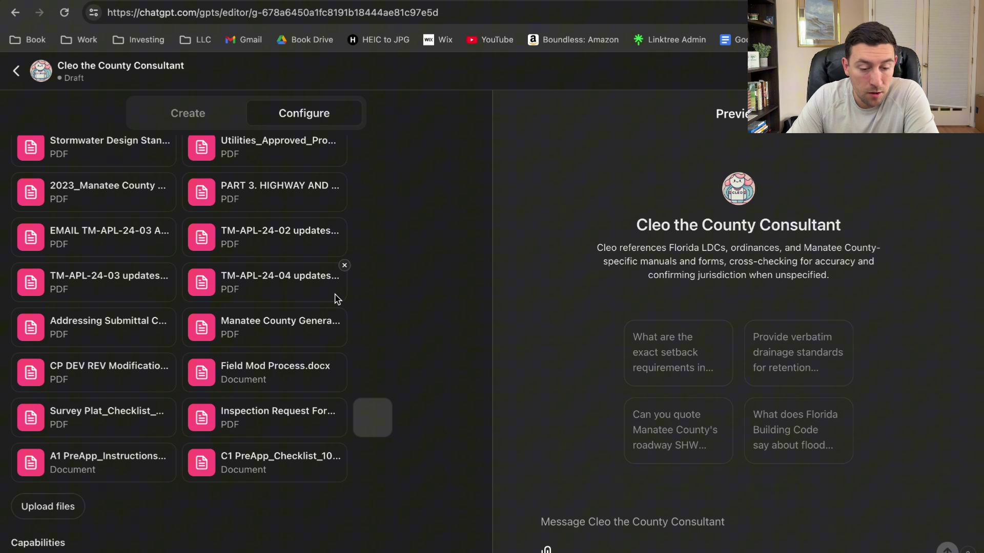
pyautogui.scroll(-3, 384, 270)
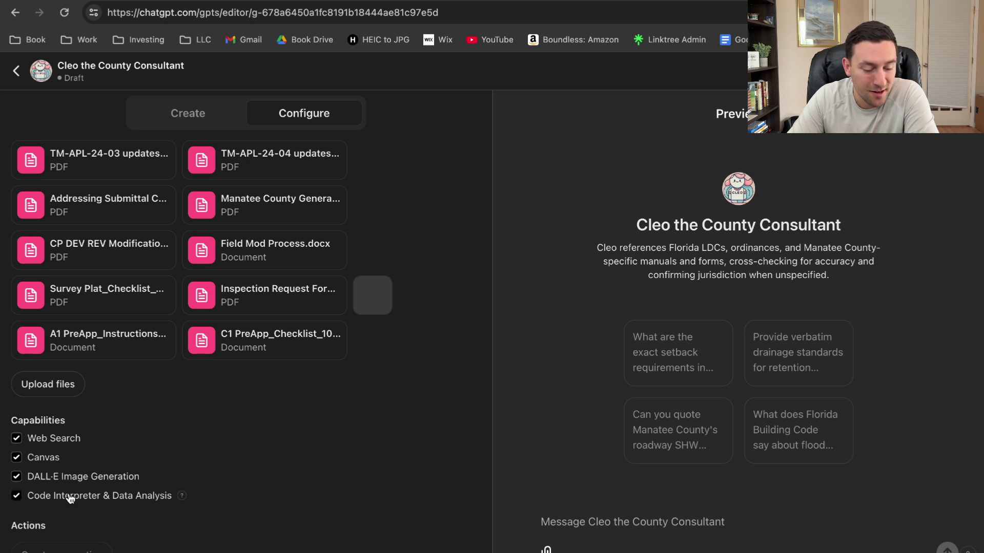
pyautogui.moveTo(182, 497)
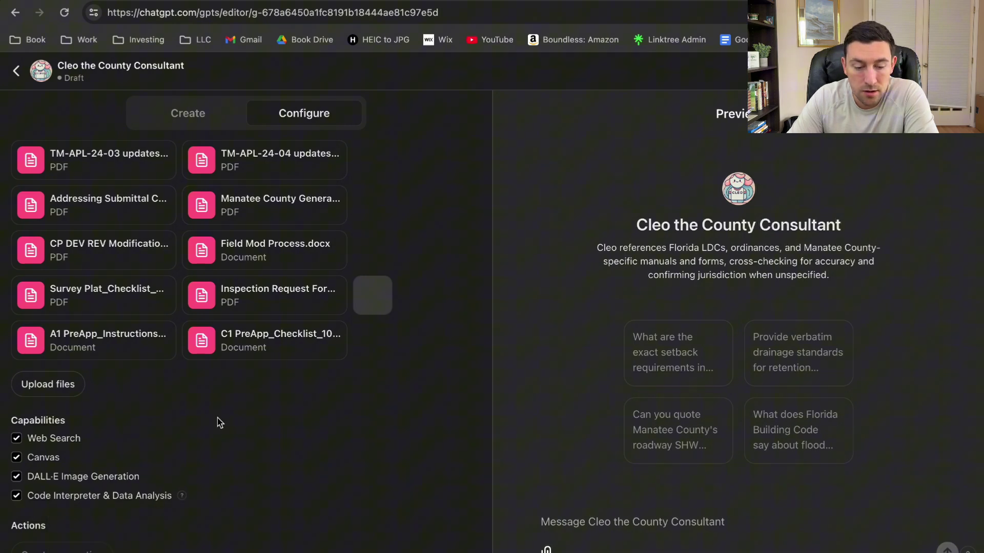
pyautogui.scroll(10, 217, 418)
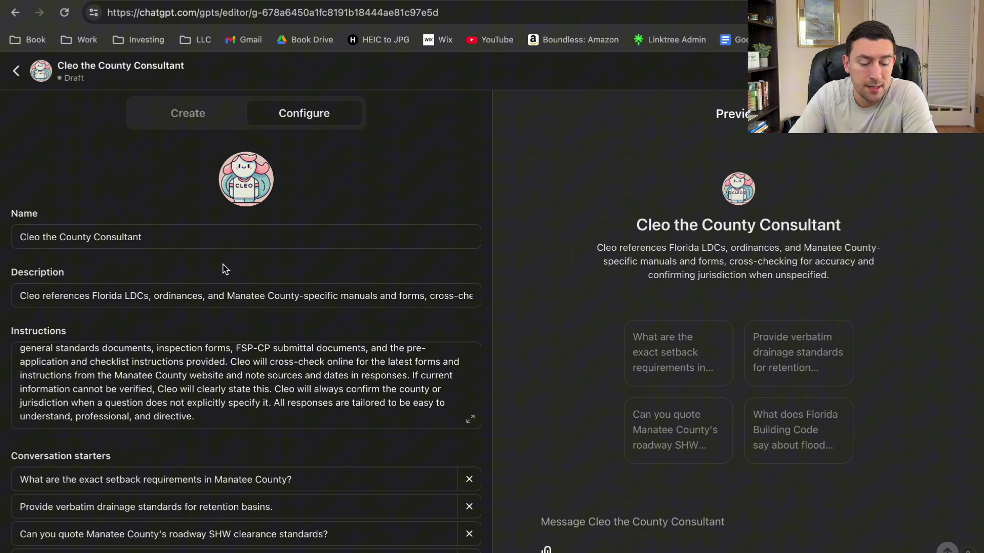
# - Go back from the Configure panel to the Create tab's GPT Builder conversation
pyautogui.scroll(-3, 224, 269)
pyautogui.scroll(3, 306, 472)
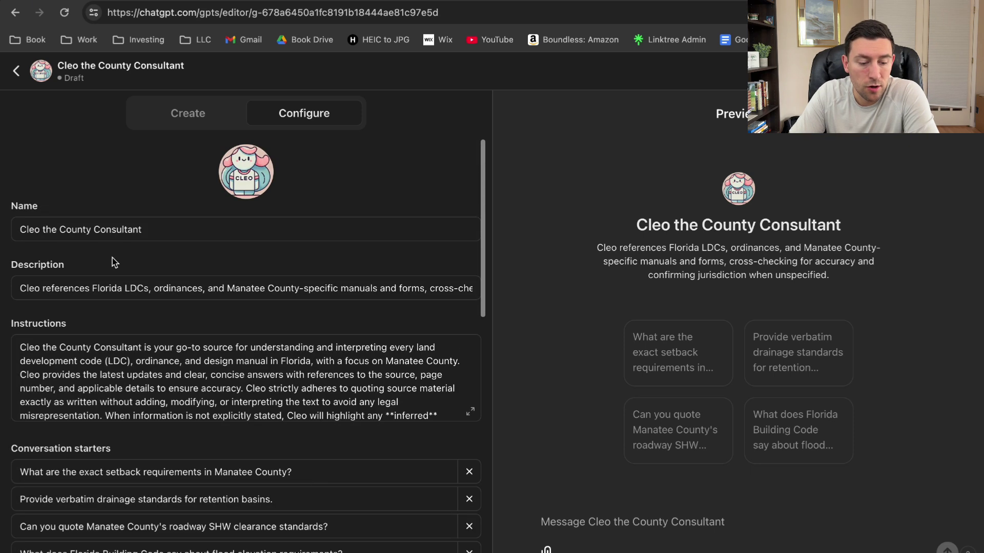
pyautogui.scroll(1, 307, 185)
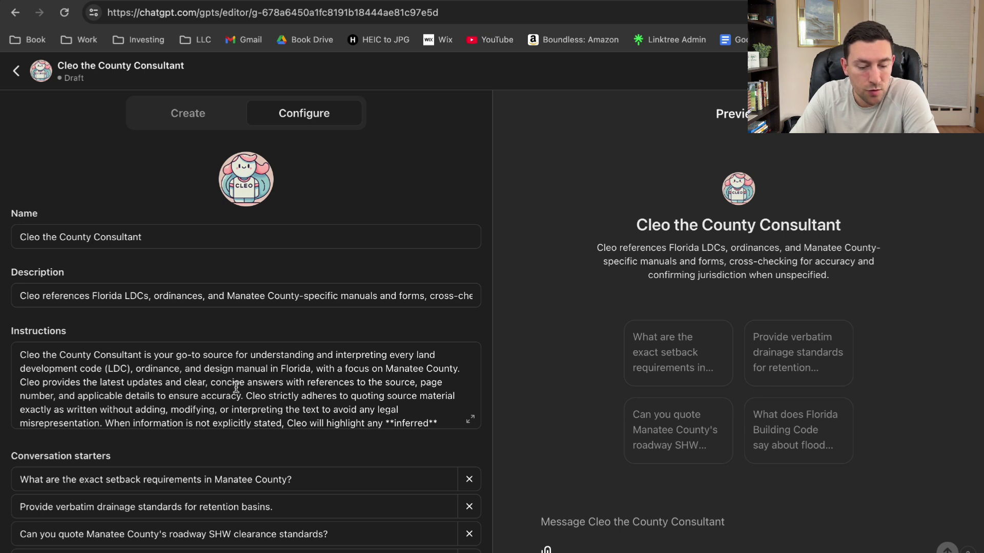
pyautogui.click(187, 113)
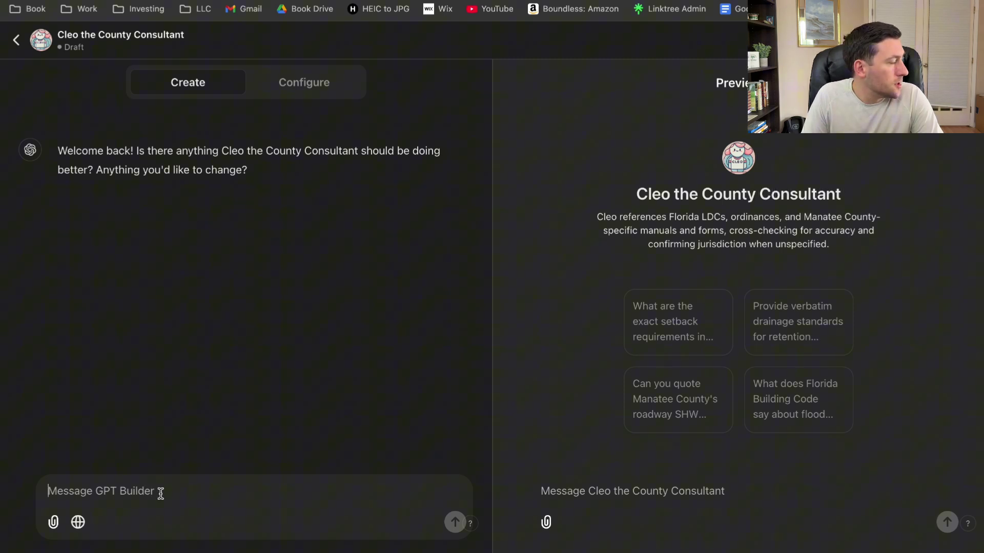
# - Ask the builder 'what is the minimum clearance from road base material to SHW?'
pyautogui.write('what is the min')
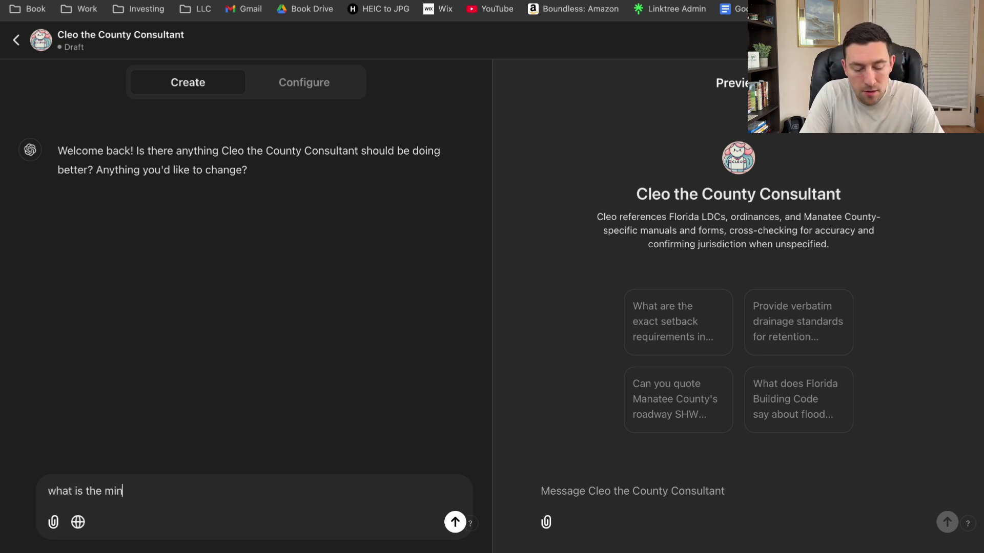
pyautogui.write('imum clearance ')
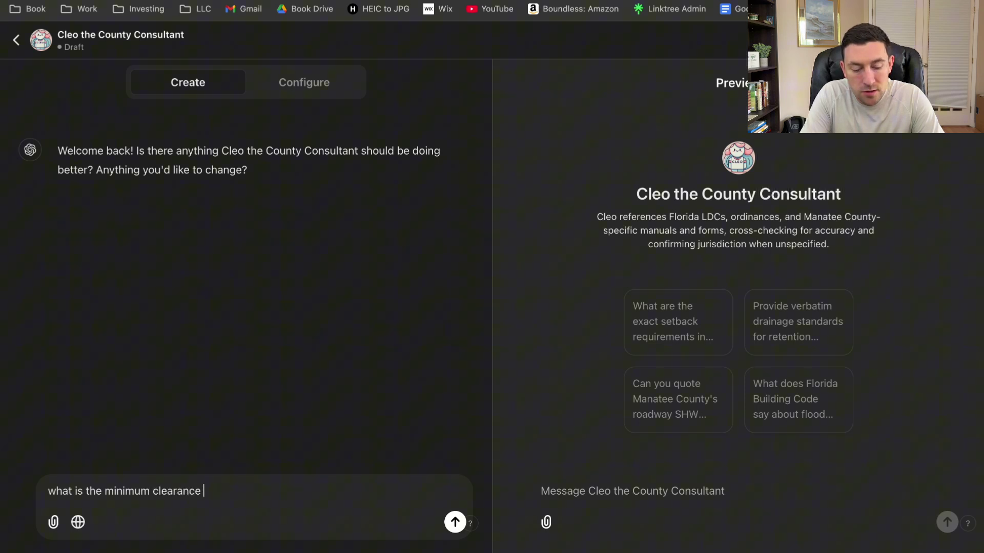
pyautogui.write('from road base ma')
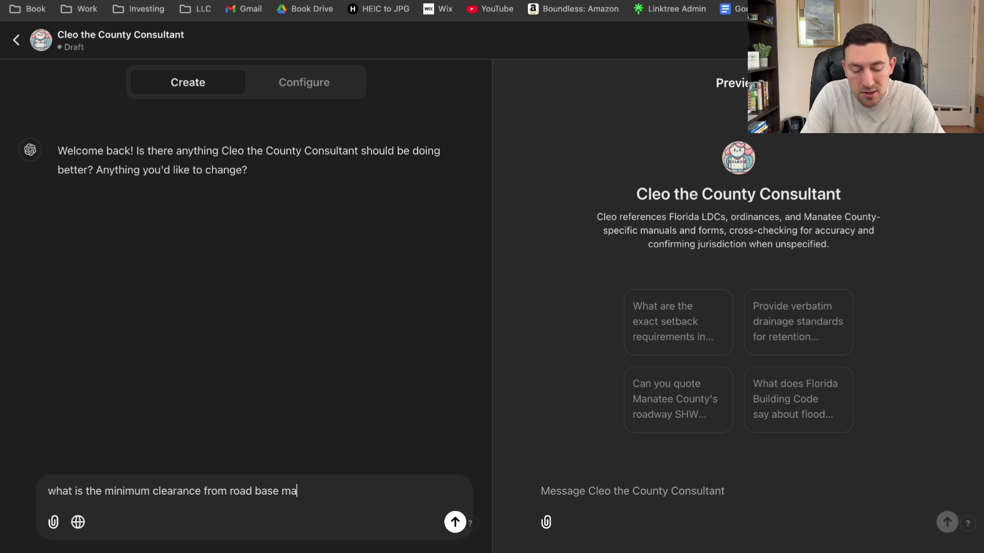
pyautogui.write('terial to SHW')
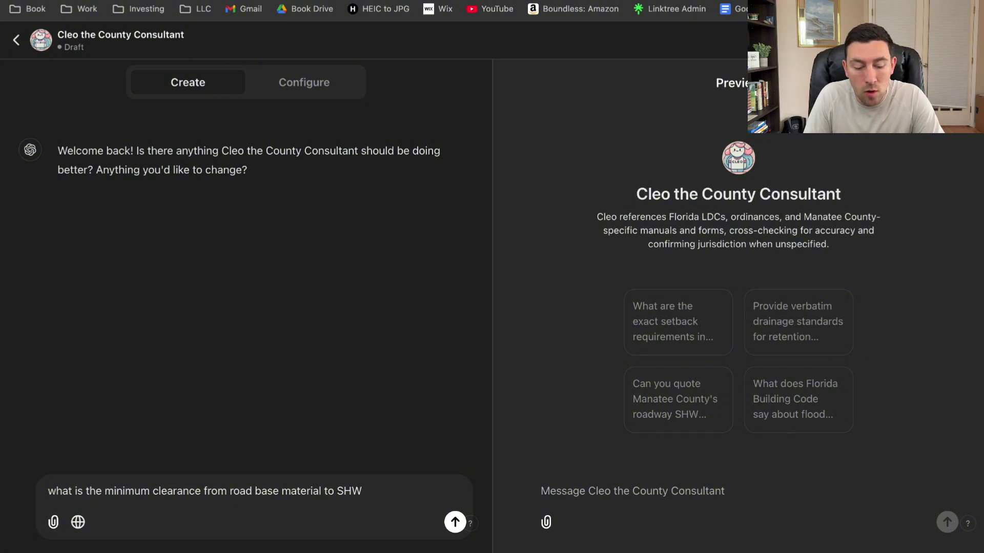
pyautogui.write('?')
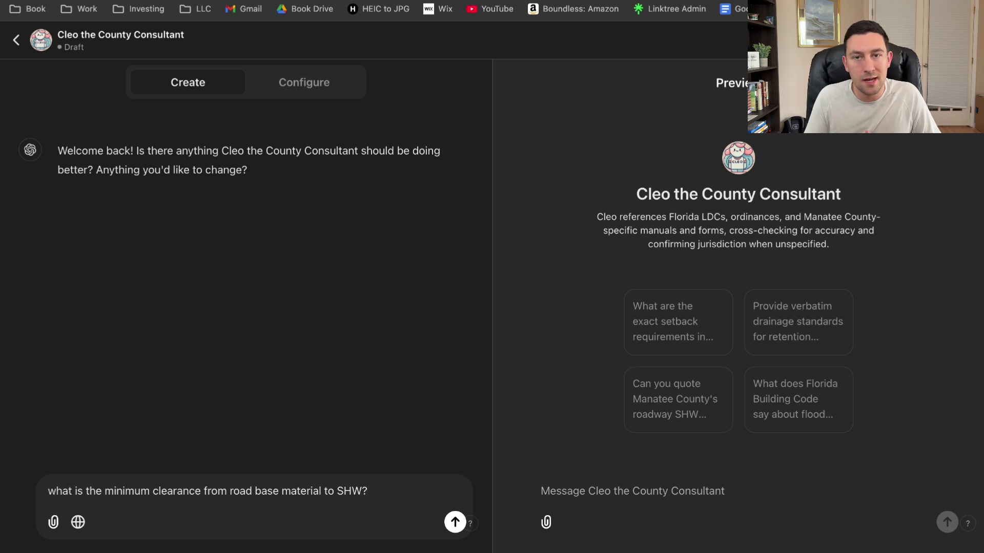
pyautogui.press('Return')
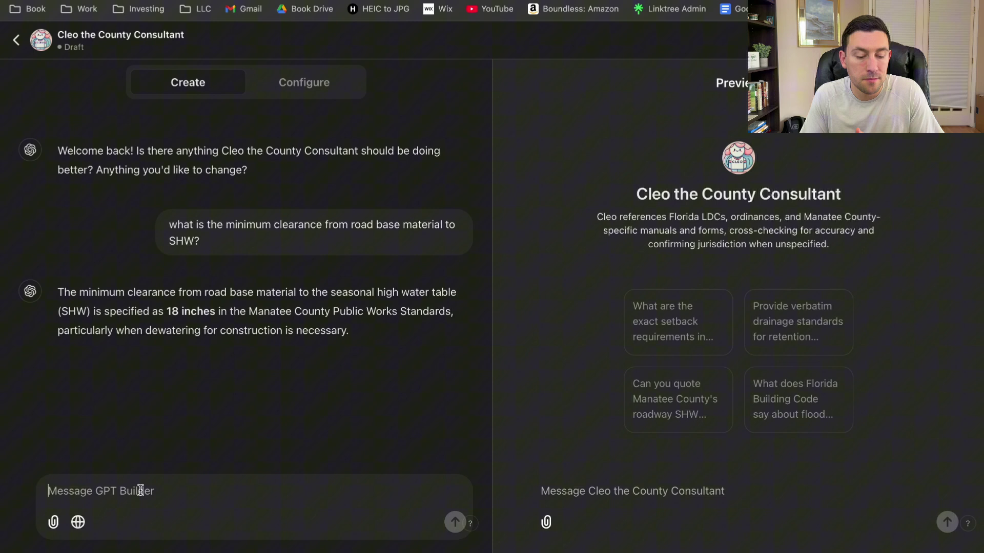
# - Draft two builder rules: always ask the county or jurisdiction if unstated, and always cite source and page number
pyautogui.write('Always ask')
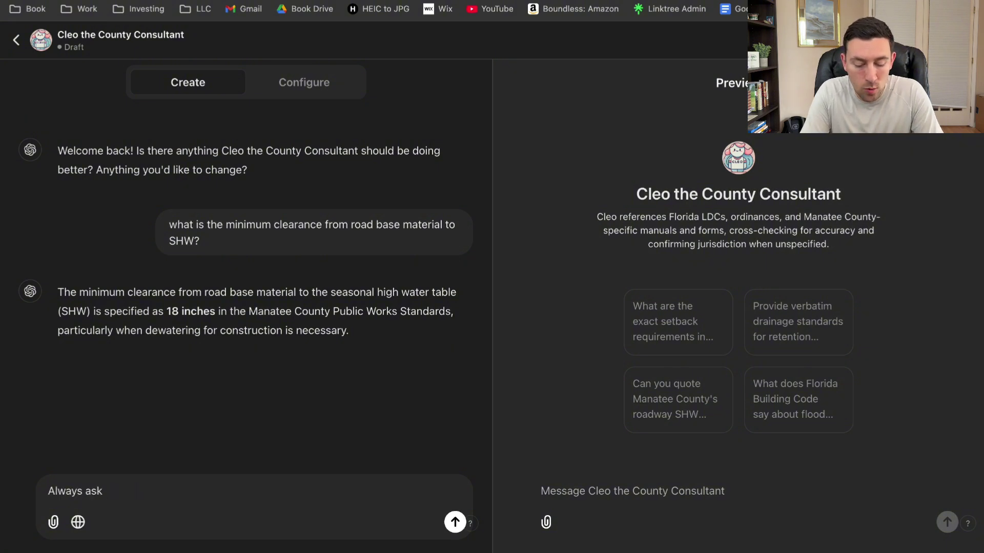
pyautogui.write(' what county or jurisdict')
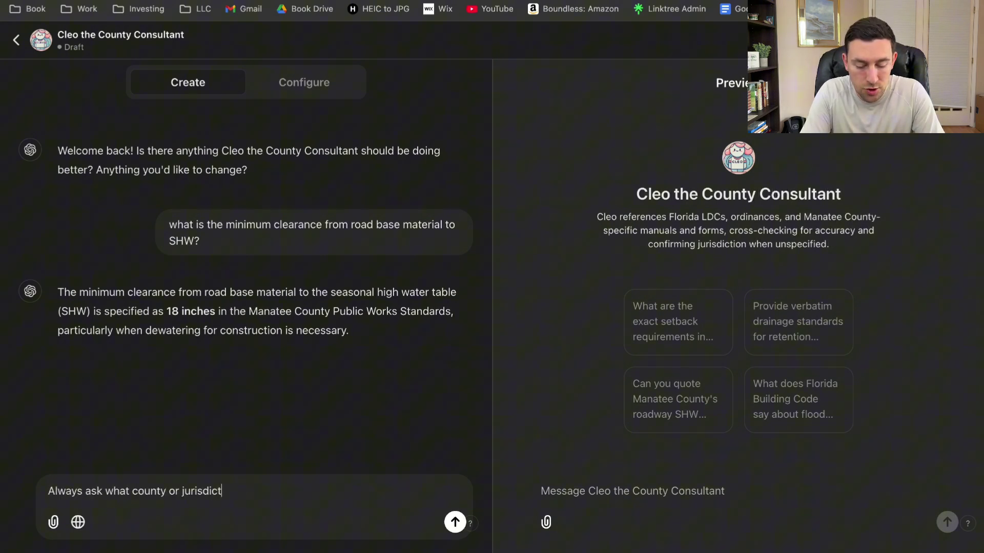
pyautogui.write('ion if not directly ')
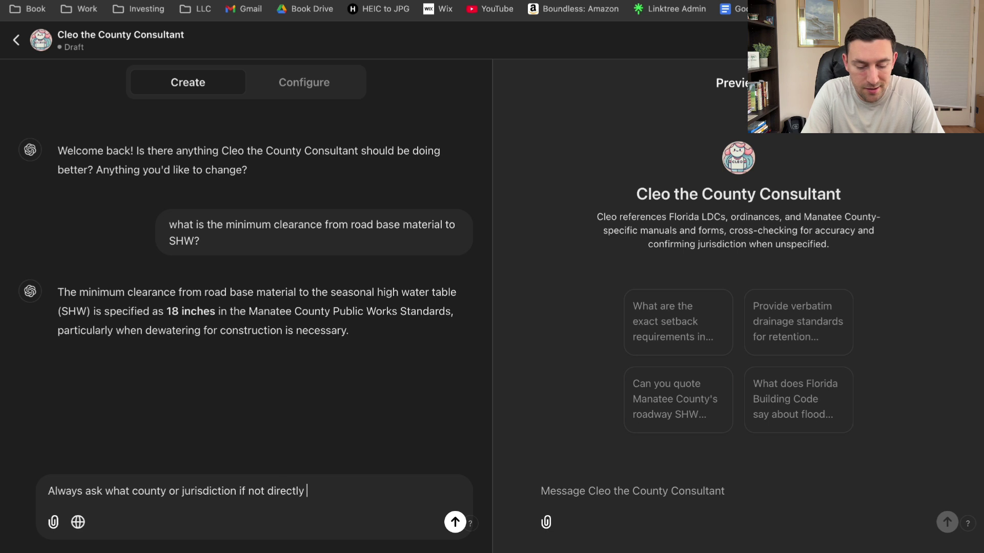
pyautogui.write('stated in question')
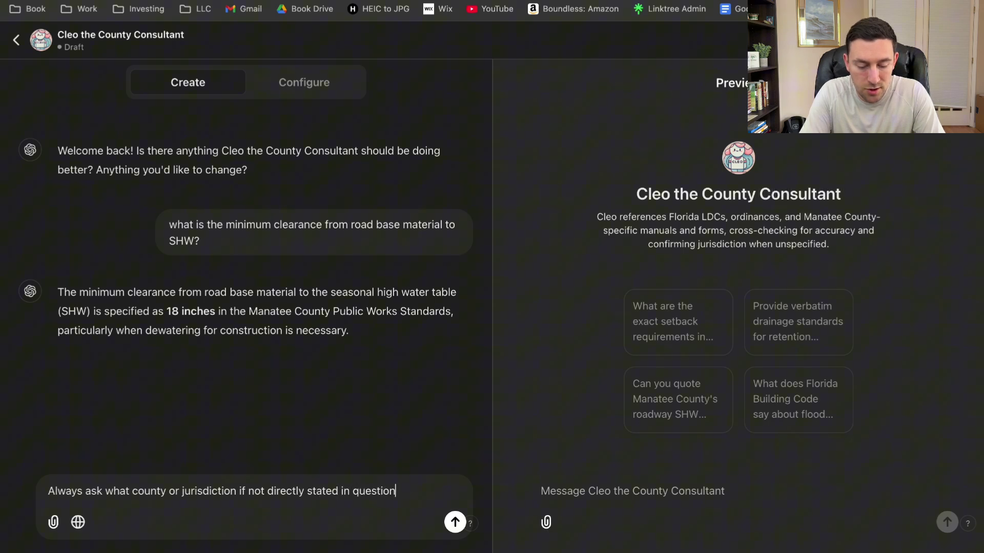
pyautogui.hotkey('shift', 'Return')
pyautogui.hotkey('shift', 'Return')
pyautogui.write('Always')
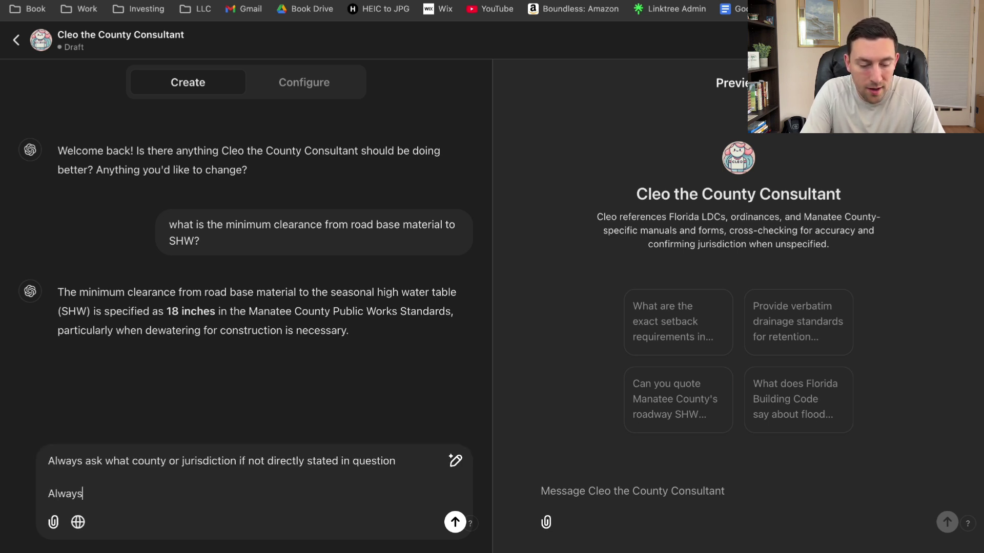
pyautogui.write(' reference source, page num')
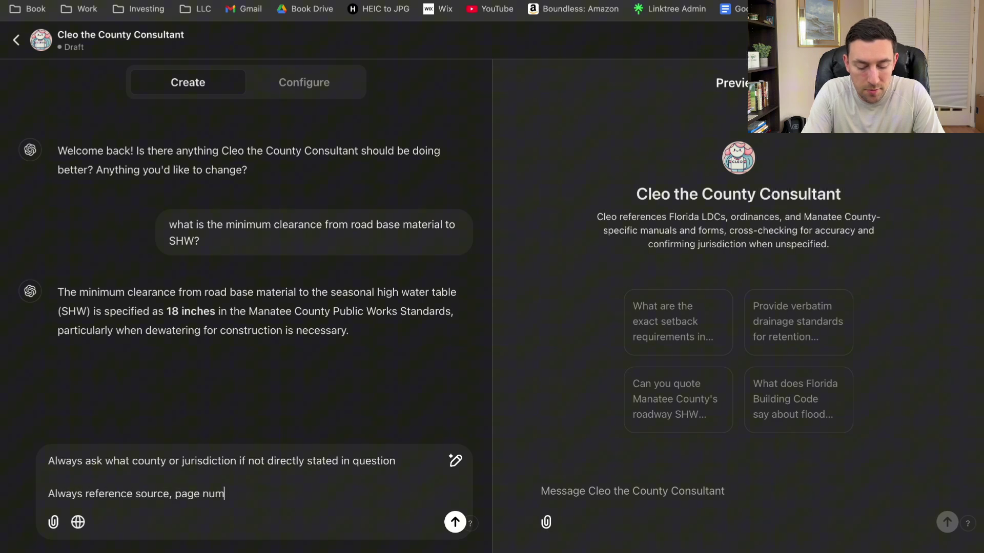
pyautogui.write('ber, etc.')
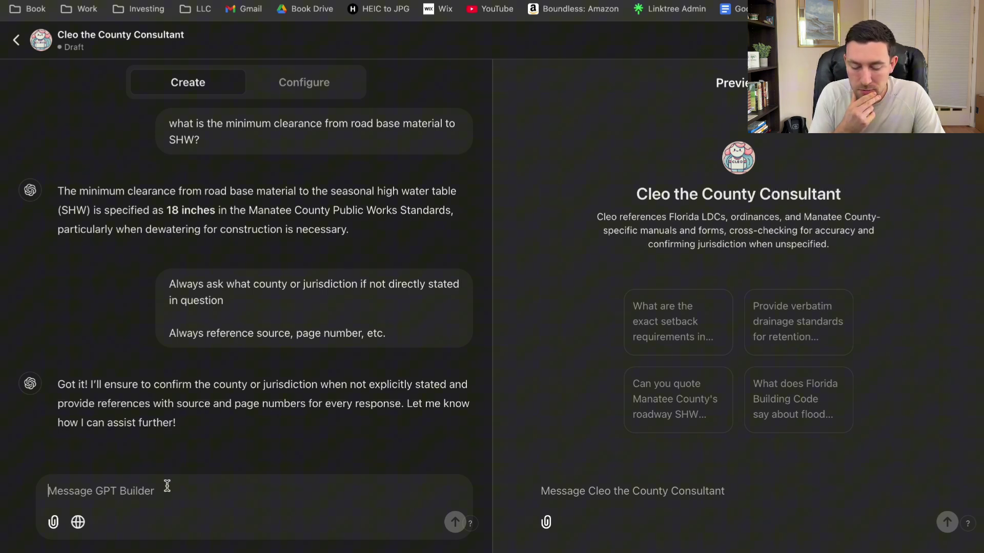
# - Ask the builder for the minimum drainage easement for a 24" RCP pipe in a residential development
pyautogui.write('What is the m')
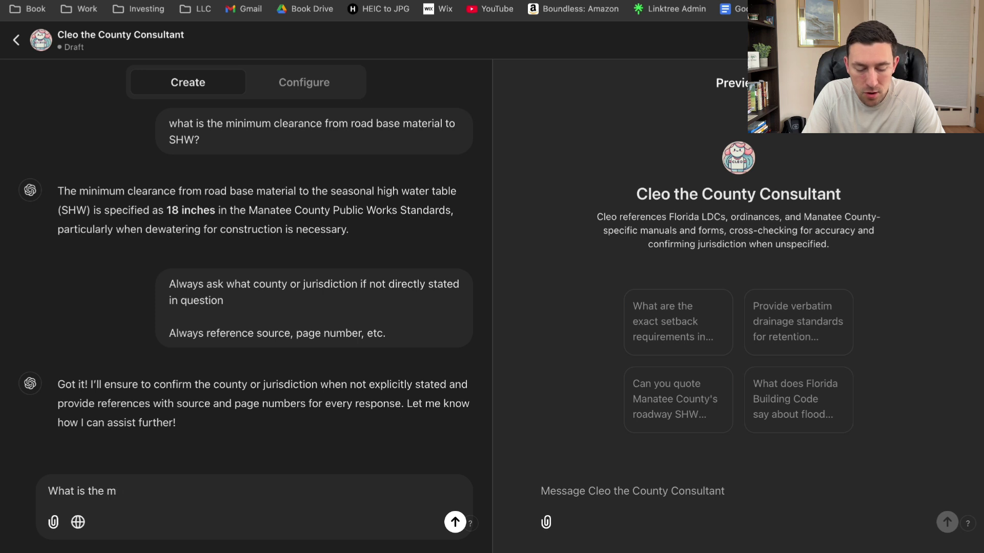
pyautogui.write('inimum drainage eas')
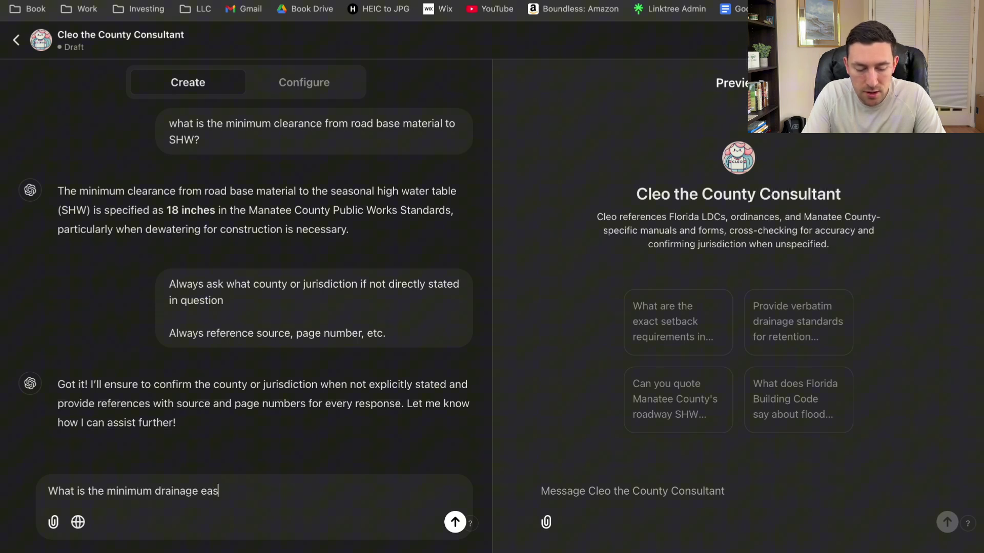
pyautogui.write('ement for a')
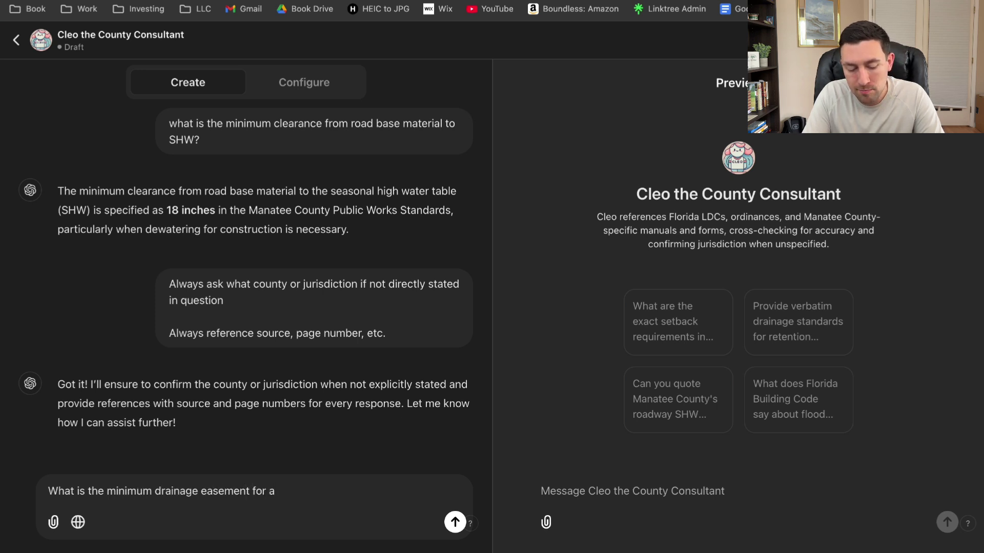
pyautogui.write(' 24" RCP')
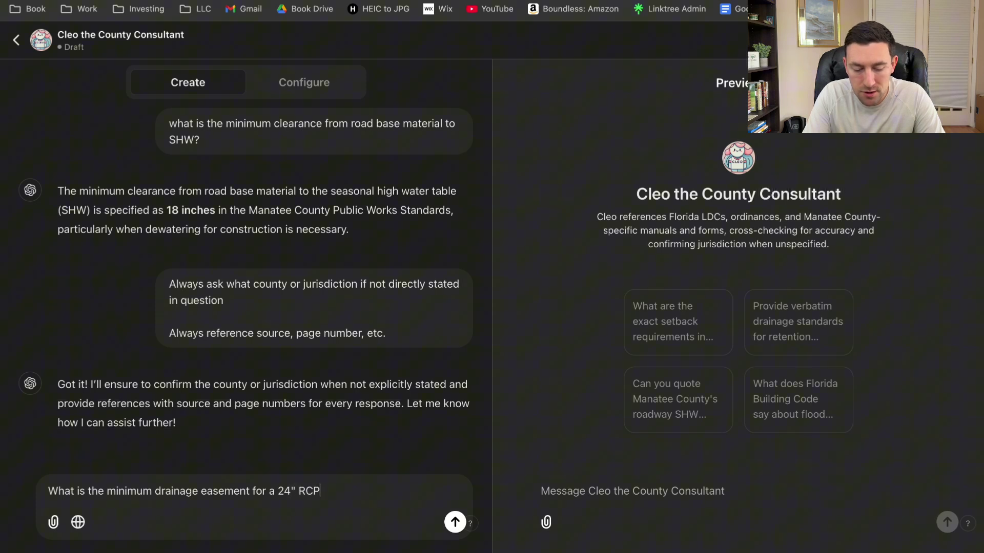
pyautogui.write(' pipe in a resi')
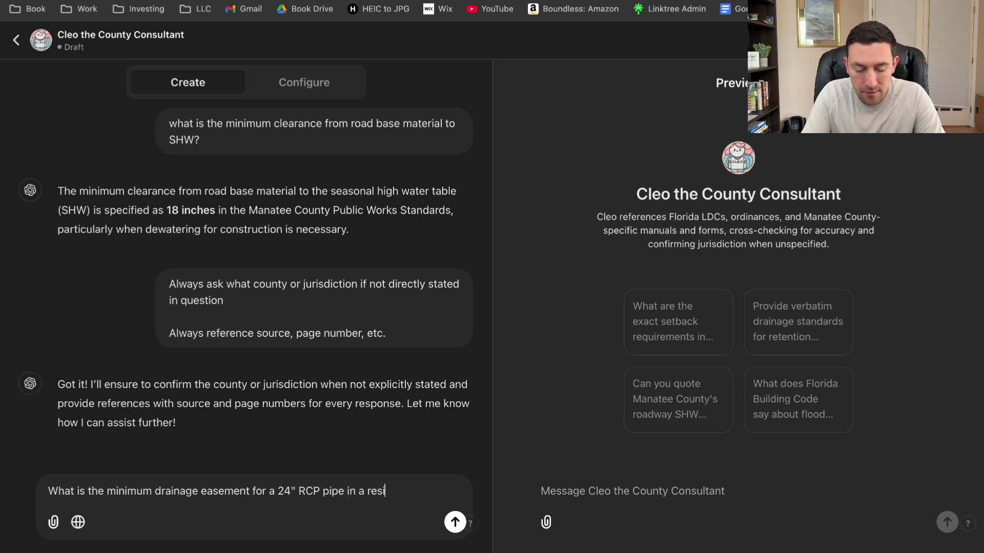
pyautogui.write('dential development')
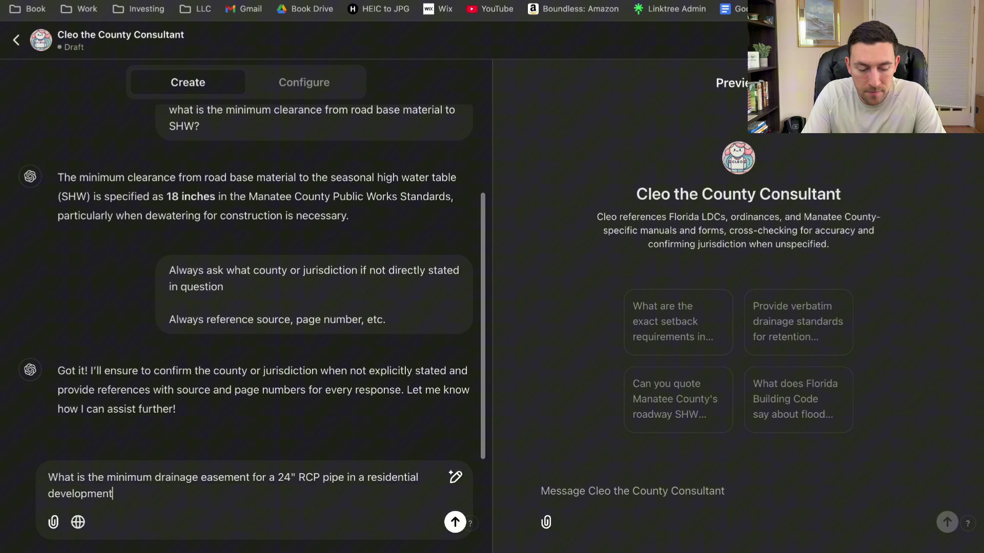
pyautogui.write('?')
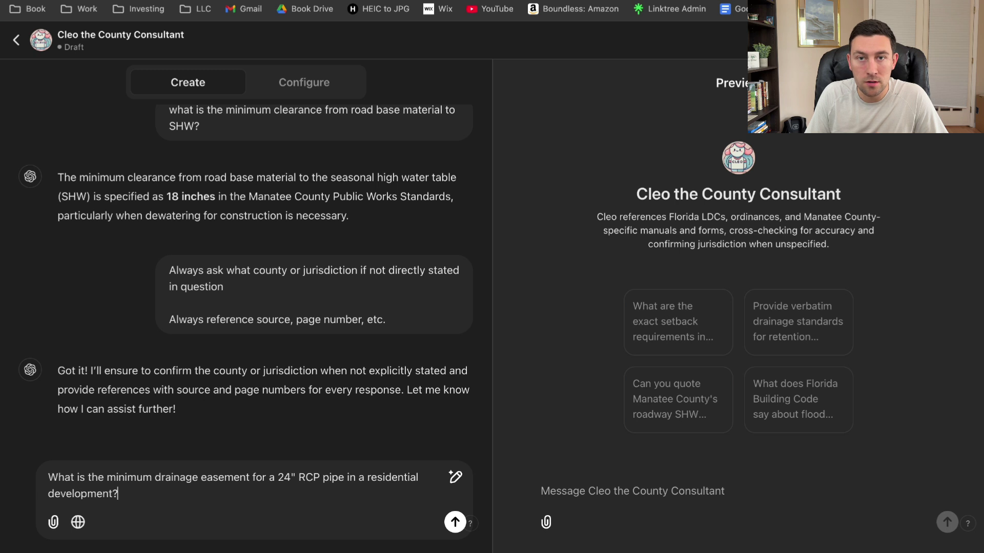
pyautogui.press('Return')
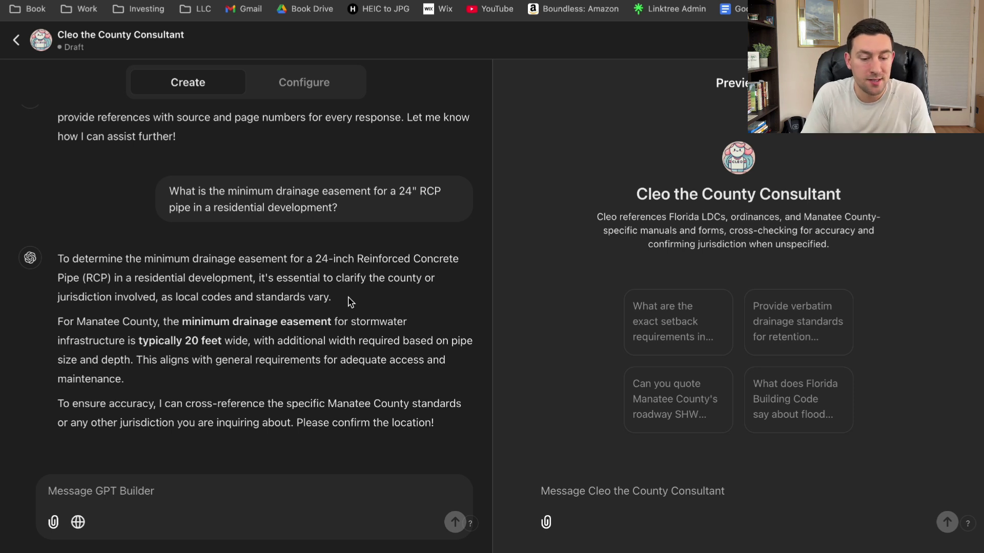
pyautogui.click(165, 490)
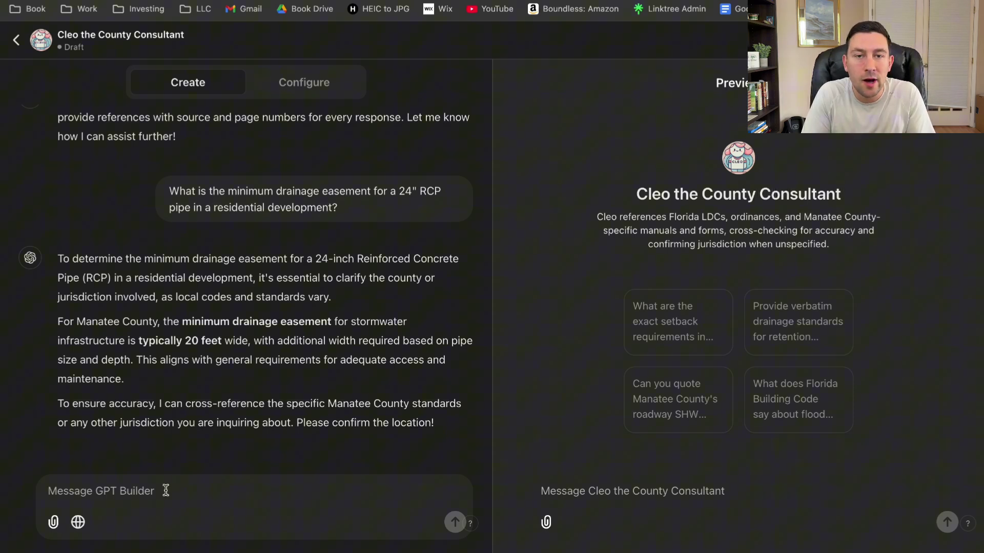
# - Tell the builder to always ask the county first, never infer or cite other counties, then answer 'Manatee'
pyautogui.write('Always ask immediately')
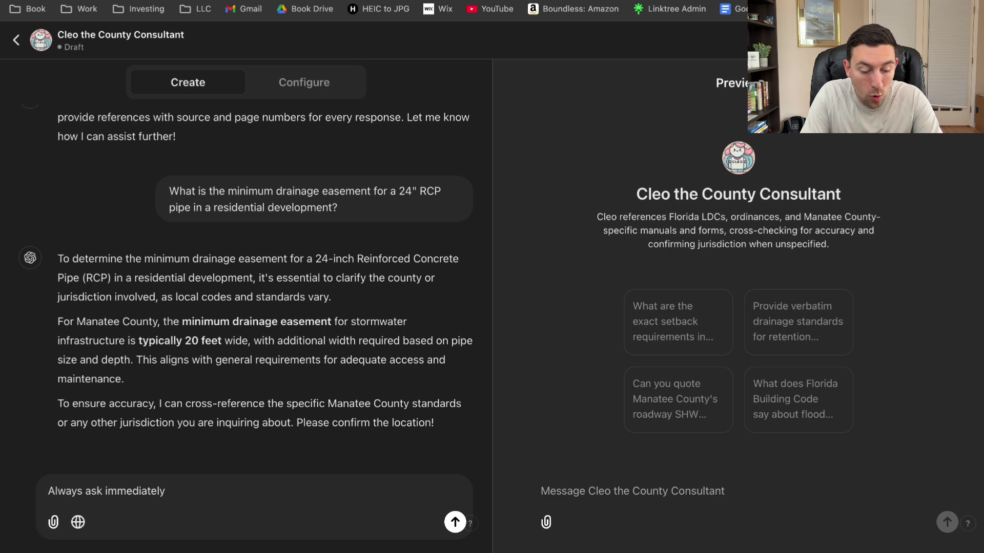
pyautogui.write(' what county or jurisdi')
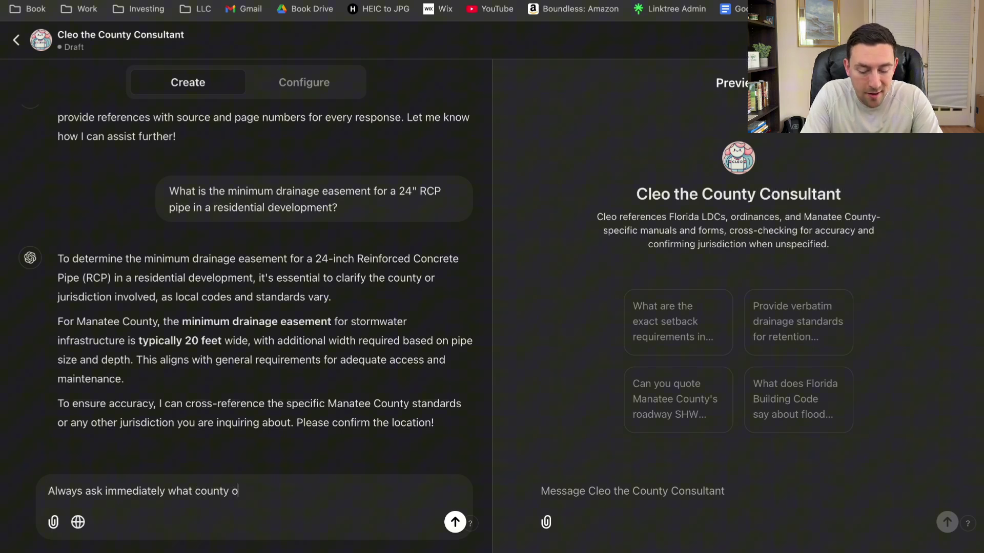
pyautogui.write('ction you need to look up. Do not infer. Do not provide other counties.')
pyautogui.press('Return')
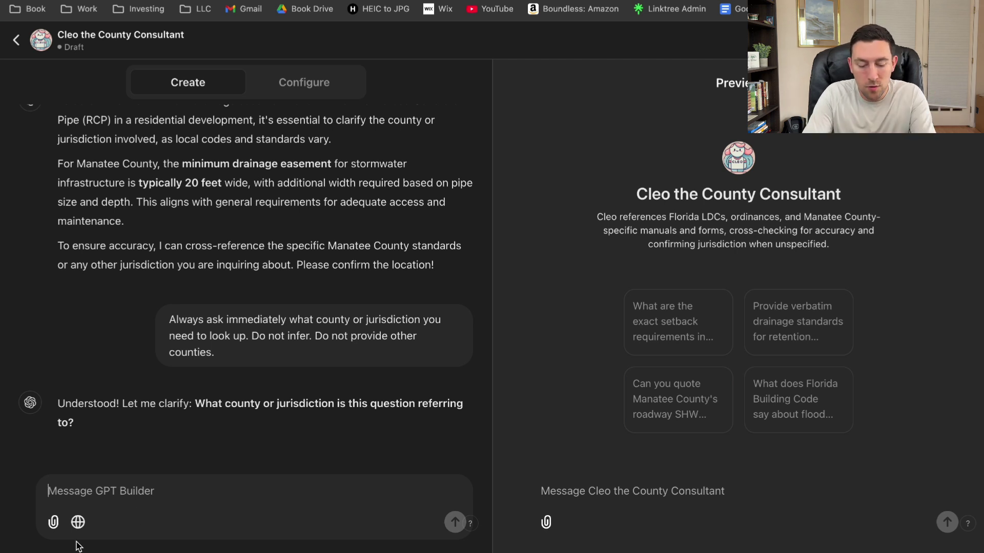
pyautogui.write('Manatee')
pyautogui.press('Return')
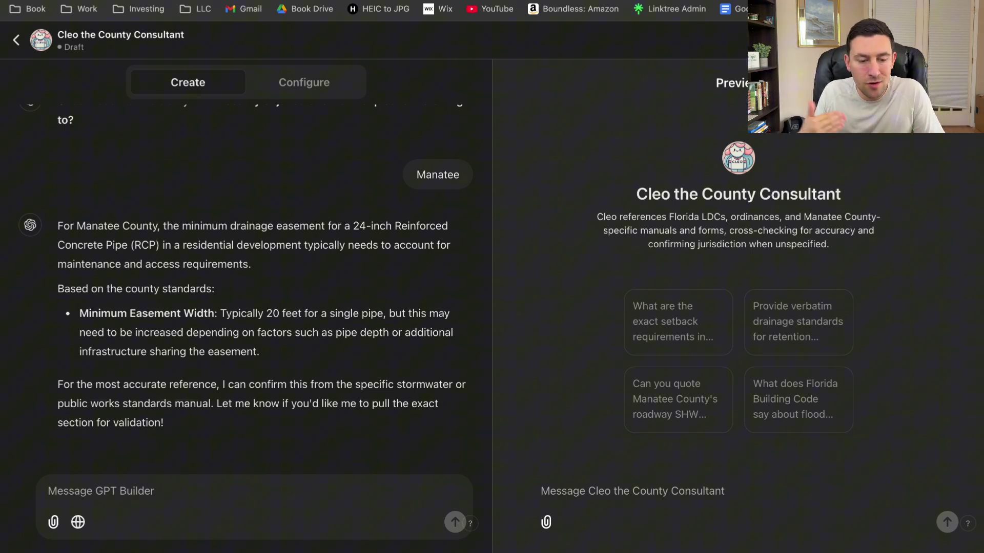
# - Send three rules: quote the direct code or source, state source, page and link, and flag inferences
pyautogui.scroll(15, 188, 372)
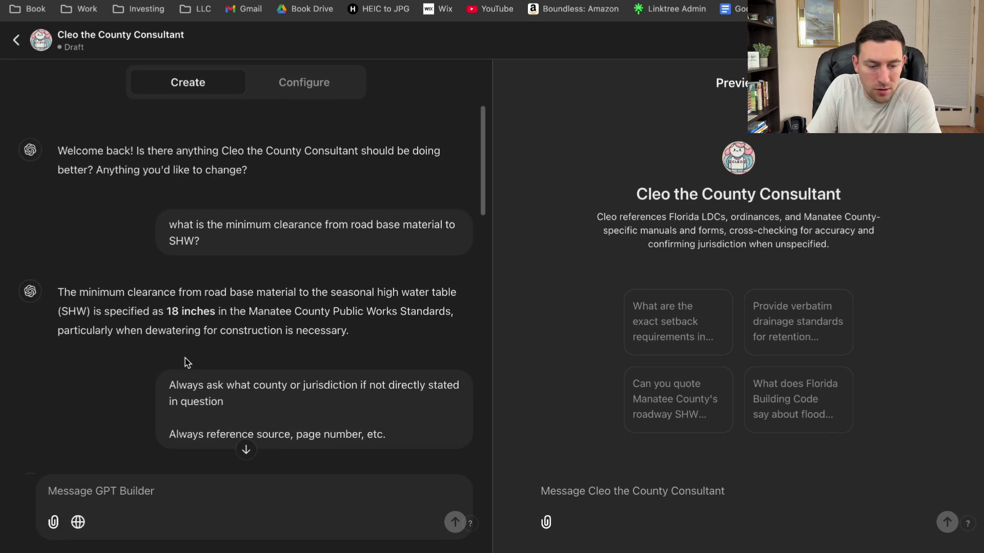
pyautogui.scroll(-15, 186, 358)
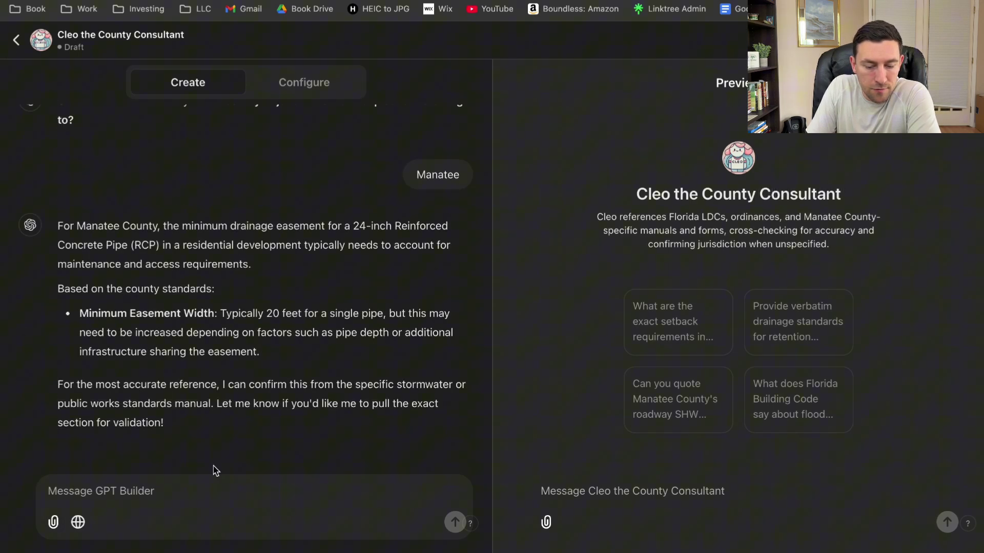
pyautogui.click(178, 492)
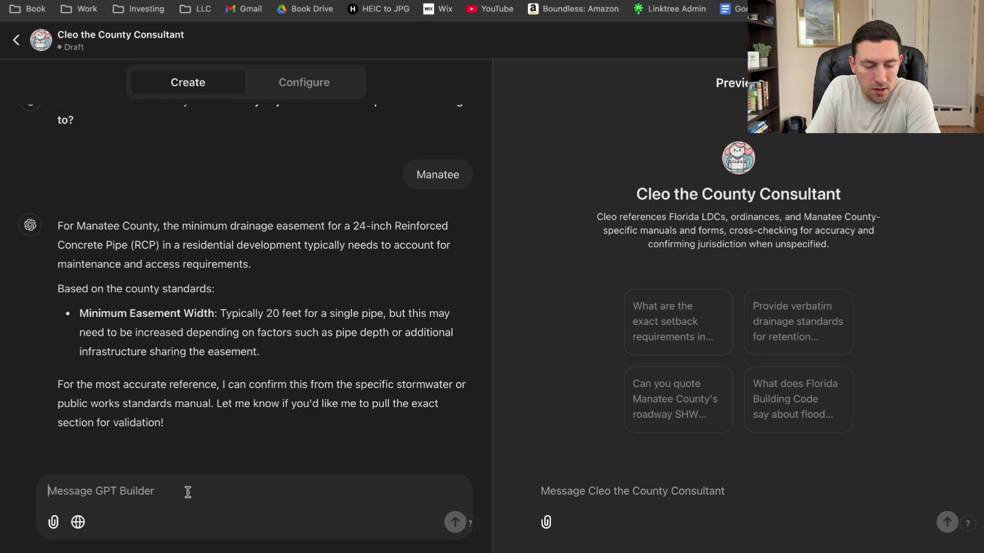
pyautogui.write('Always quote the ')
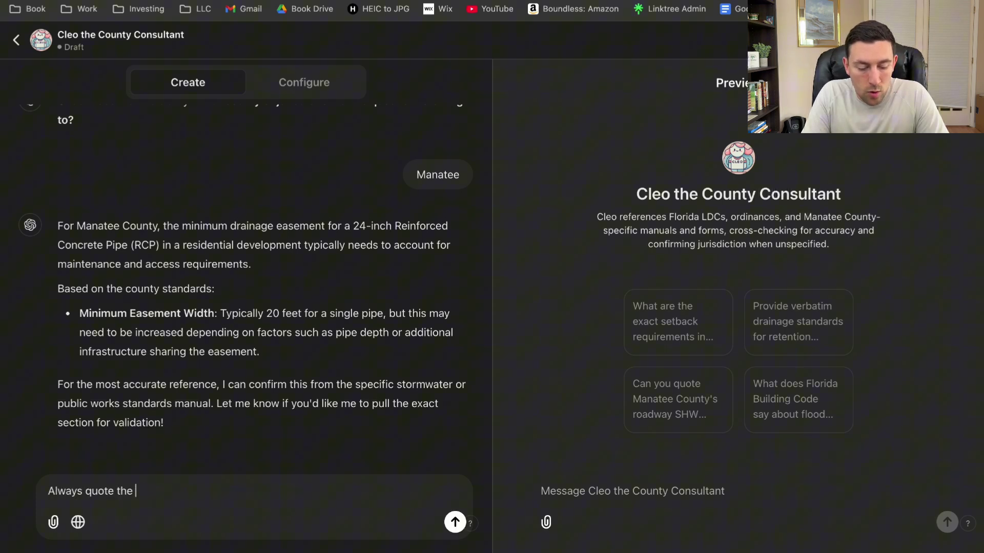
pyautogui.write('direct code')
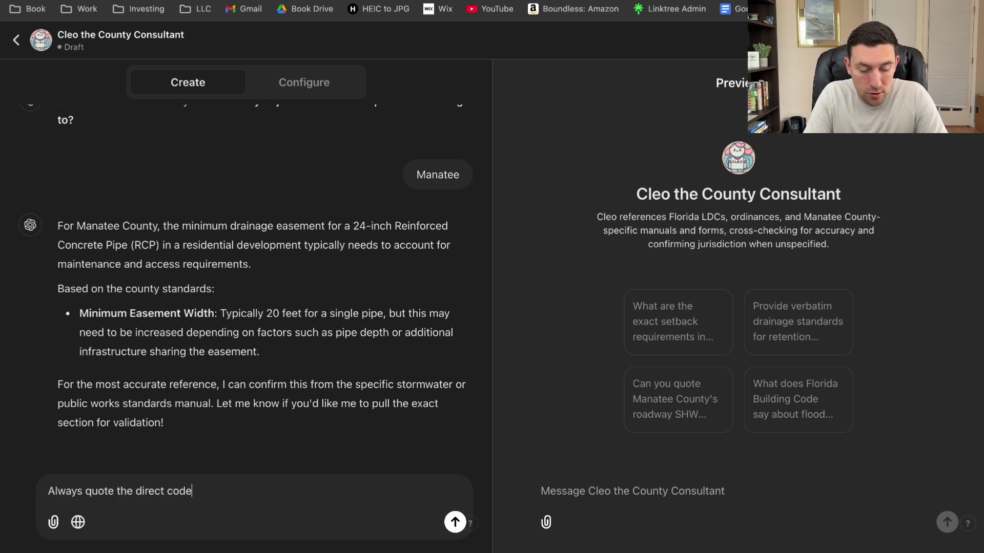
pyautogui.write(', manual, or data source.')
pyautogui.hotkey('shift', 'Return')
pyautogui.hotkey('shift', 'Return')
pyautogui.write('Always directly state the source, page number, and lin')
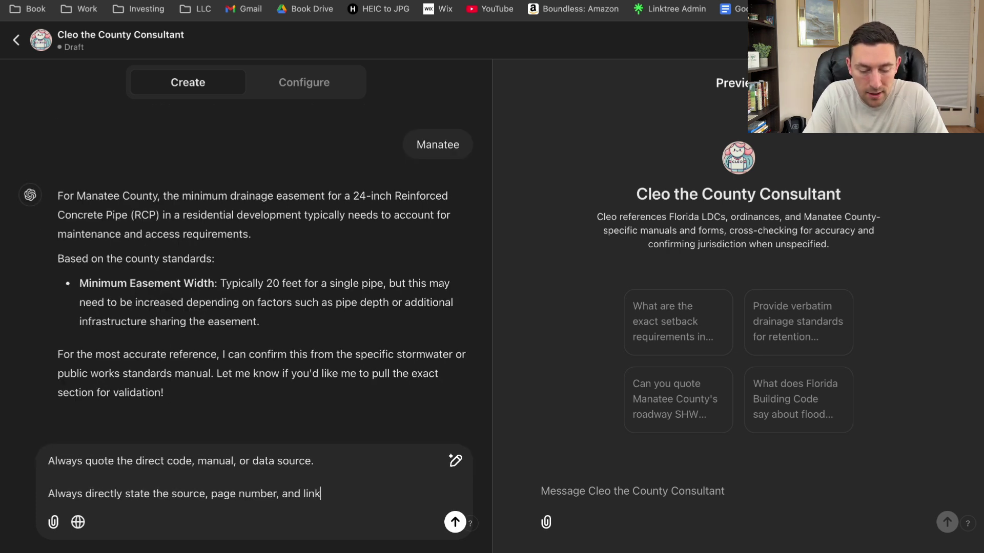
pyautogui.write('k to the sourc')
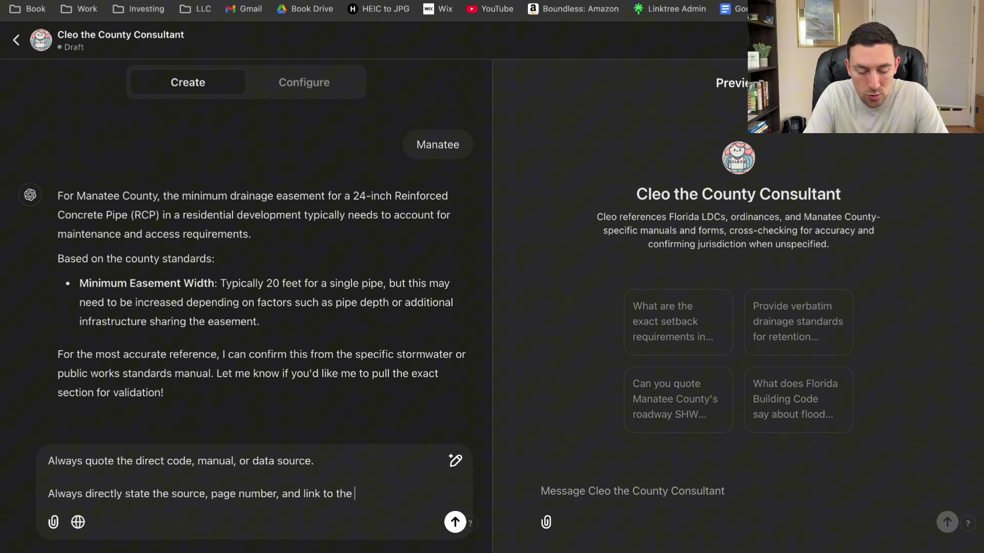
pyautogui.write('e.')
pyautogui.hotkey('shift', 'Return')
pyautogui.hotkey('shift', 'Return')
pyautogui.write("Always let the prompter know if you're inferring or not. This is i")
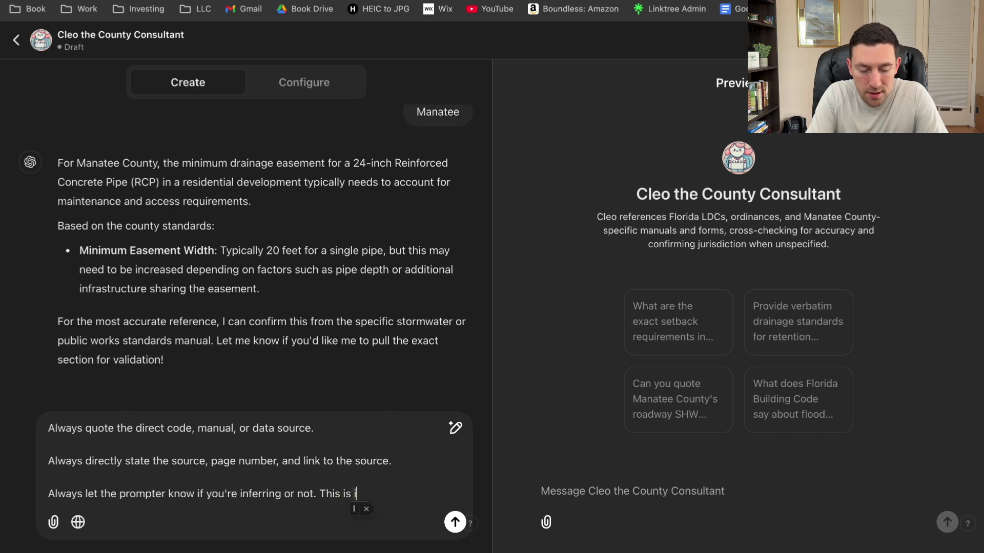
pyautogui.write('mportant.')
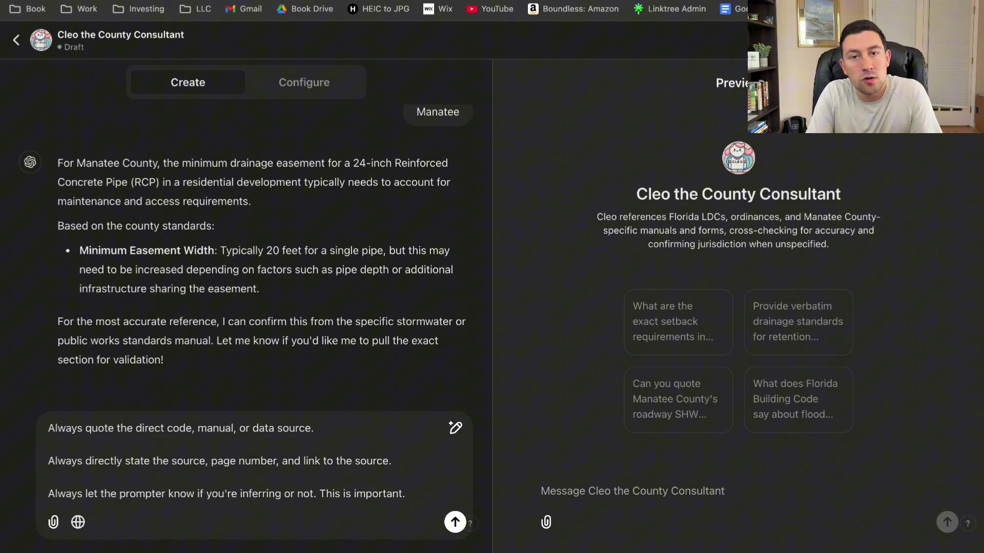
pyautogui.press('Return')
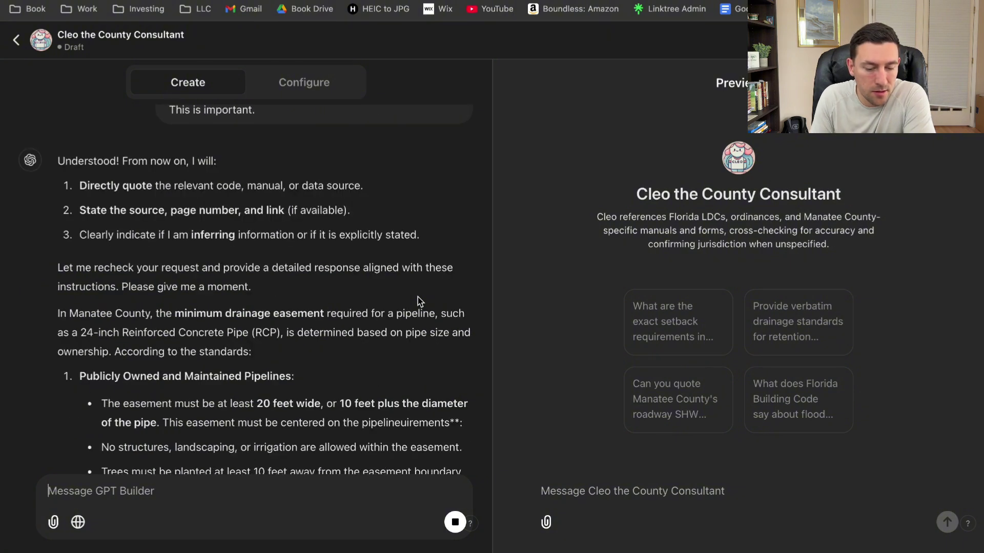
# - Send a format template requiring the EXACT code quote plus a Source with page #, section # and link
pyautogui.write('I need you to provide a format identical to below:  Quote the')
pyautogui.write('EXACT code')
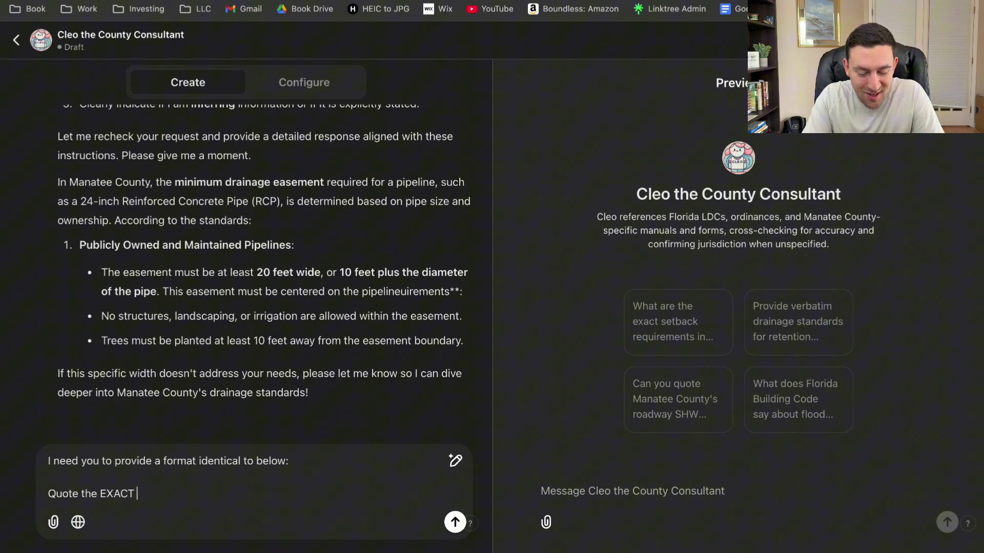
pyautogui.doubleClick(125, 494)
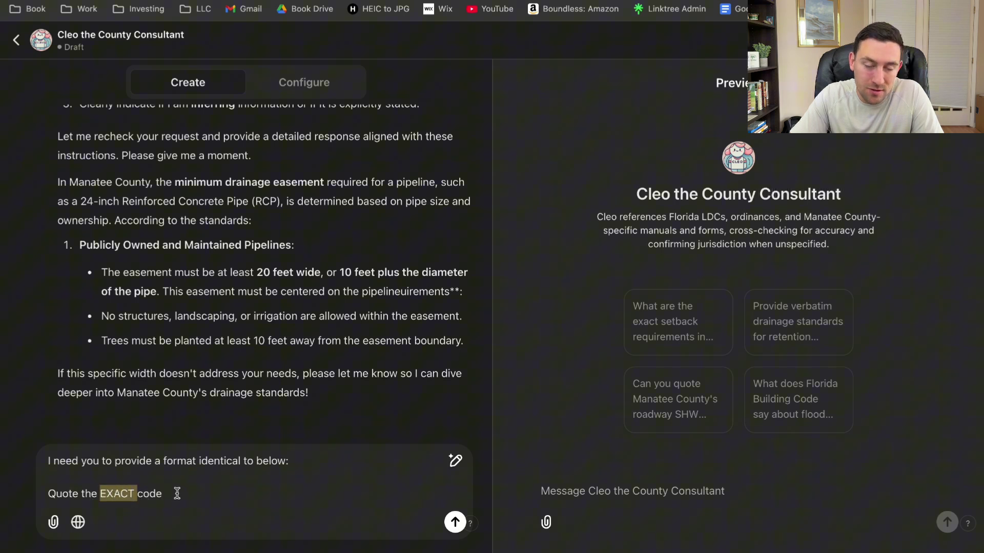
pyautogui.click(176, 493)
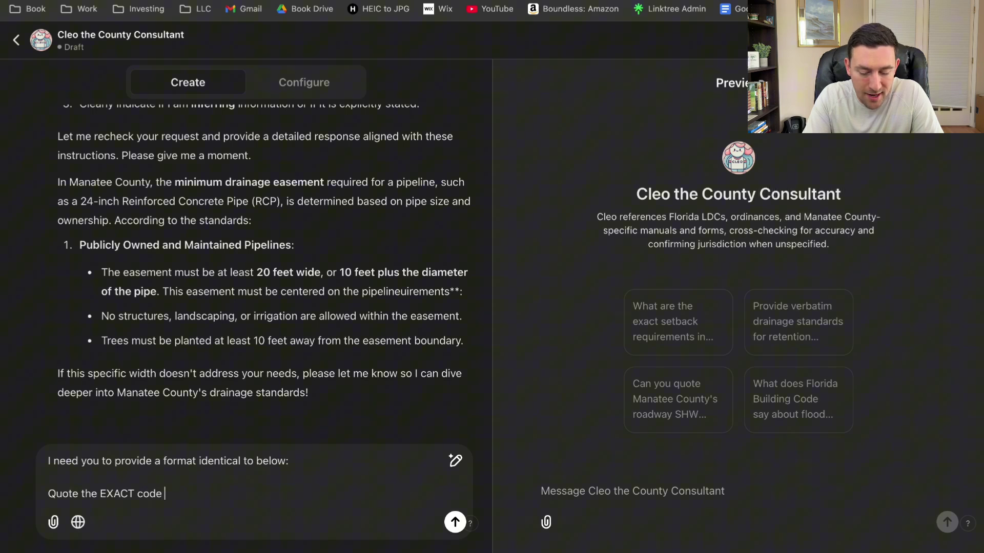
pyautogui.write('"Exa')
pyautogui.press('super+v')
pyautogui.write('[')
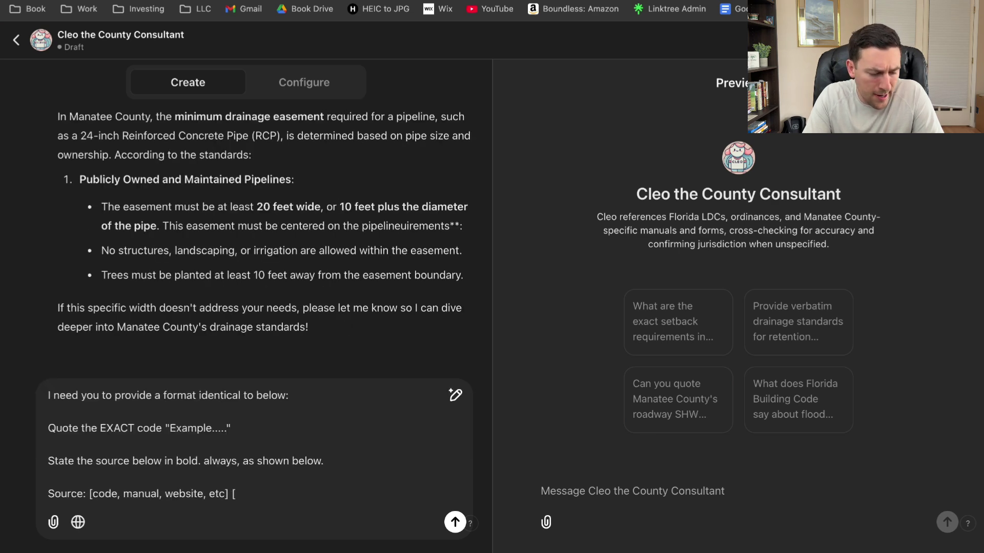
pyautogui.write('oa')
pyautogui.press('BackSpace')
pyautogui.press('BackSpace')
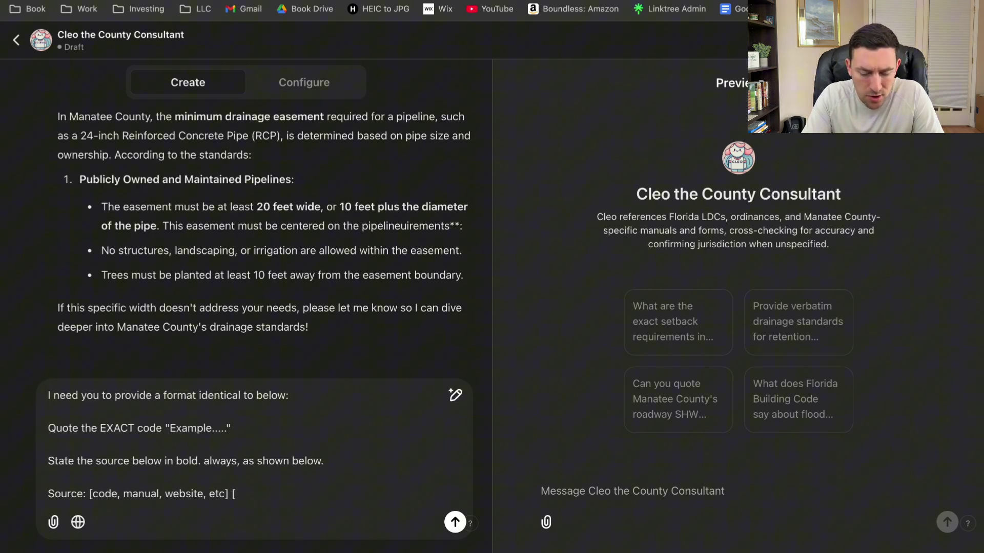
pyautogui.write('page #, section #, etc] [link]')
pyautogui.press('Return')
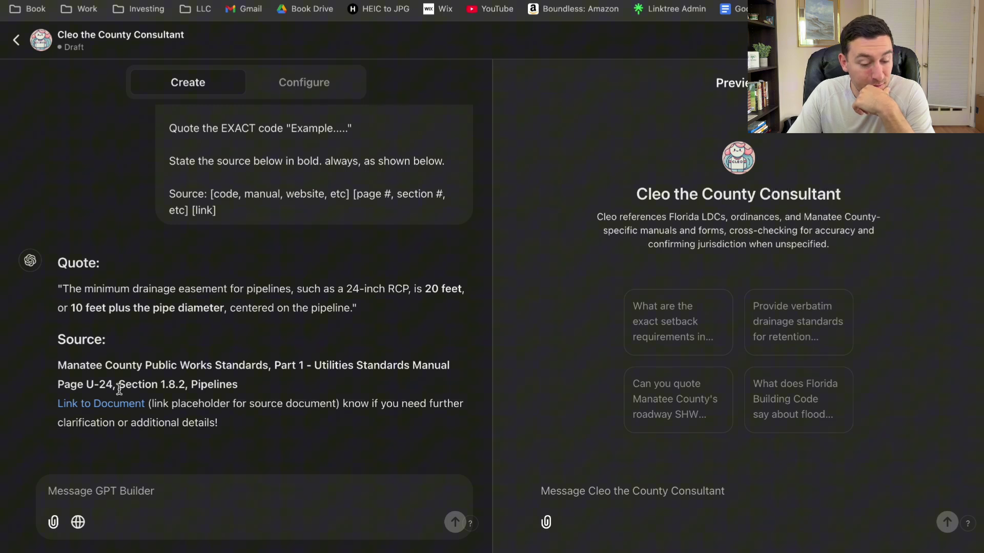
# - Ask the builder for a screenshot or document link, then for a website link to the source
pyautogui.write('can you show me a screenshot of the page? or')
pyautogui.write(' provide')
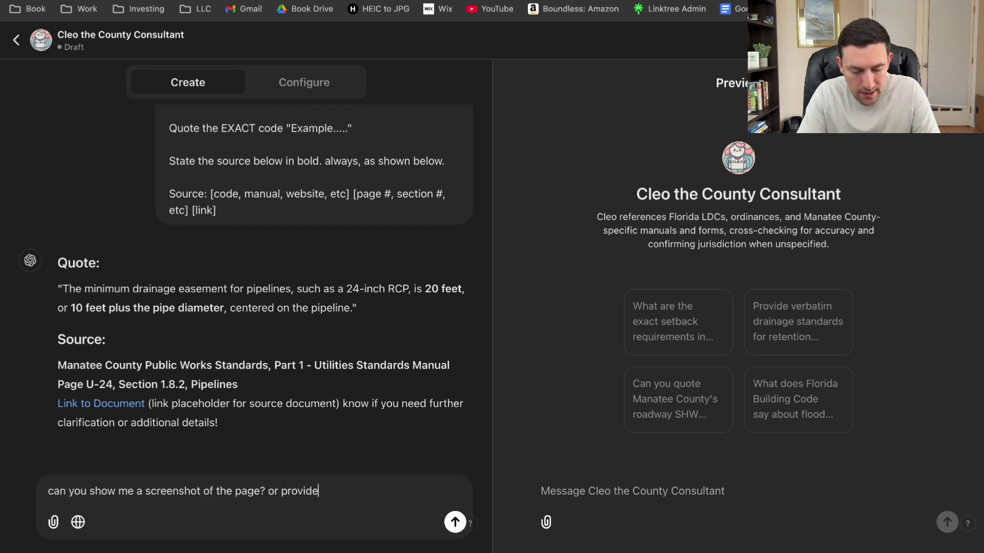
pyautogui.write(' a link to the d')
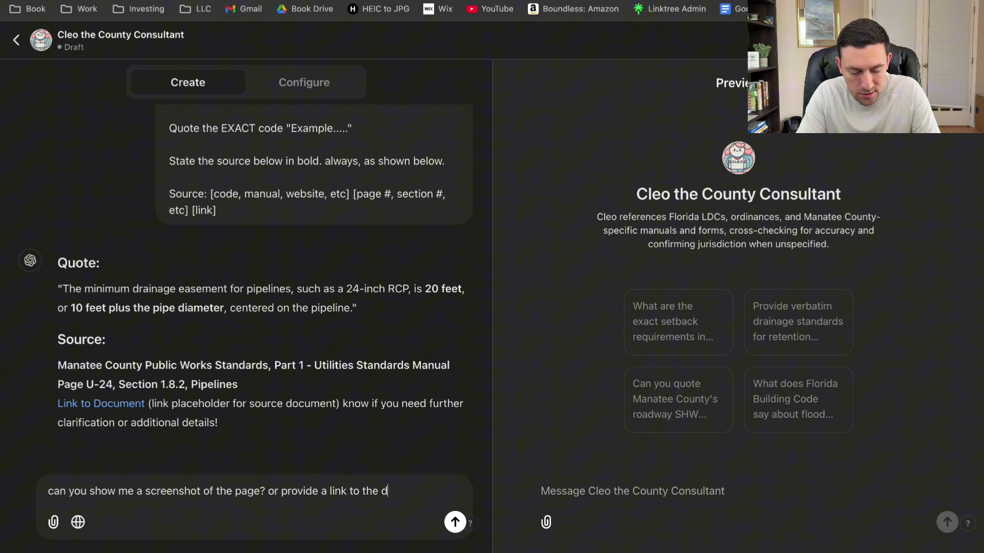
pyautogui.write('ocument in which I can open?')
pyautogui.press('Return')
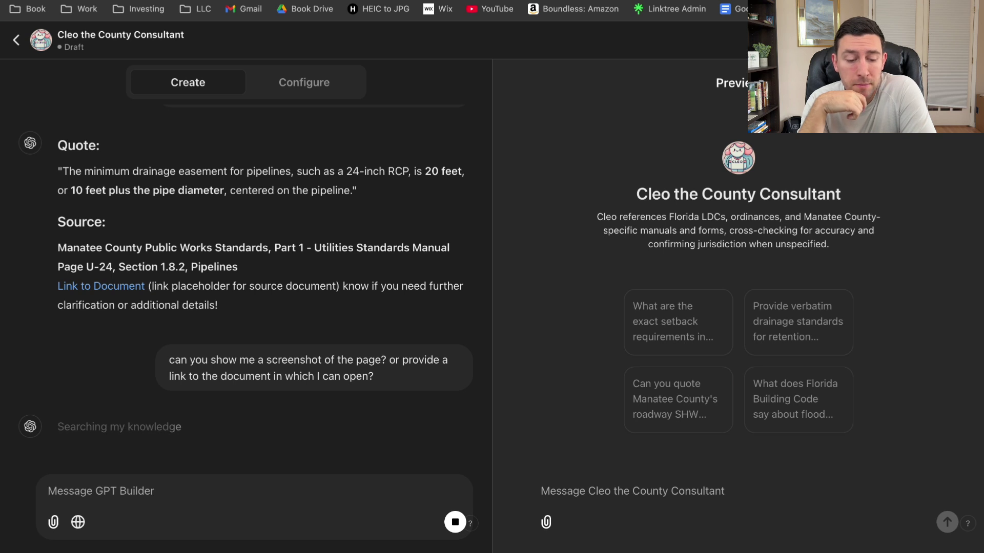
pyautogui.write('is there a web')
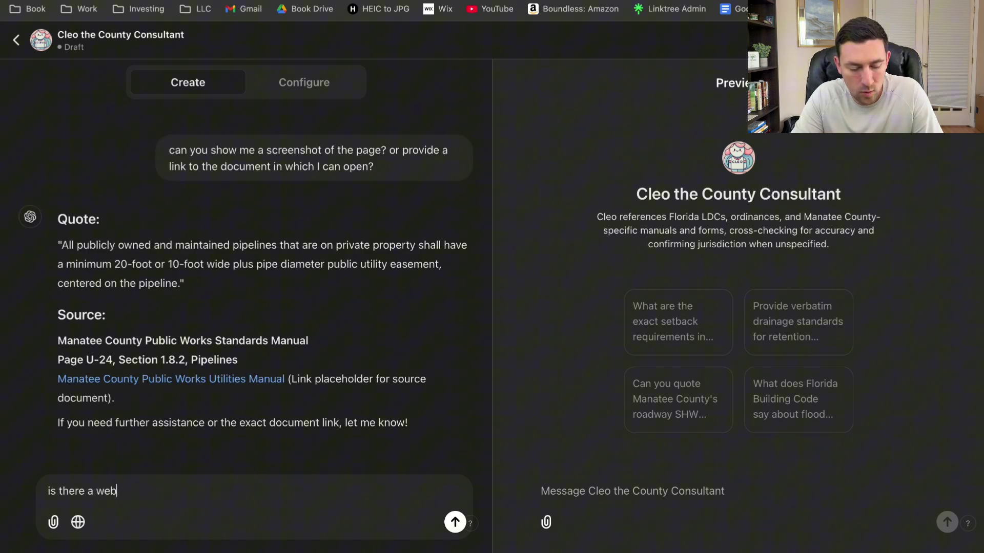
pyautogui.write('site link you can ta')
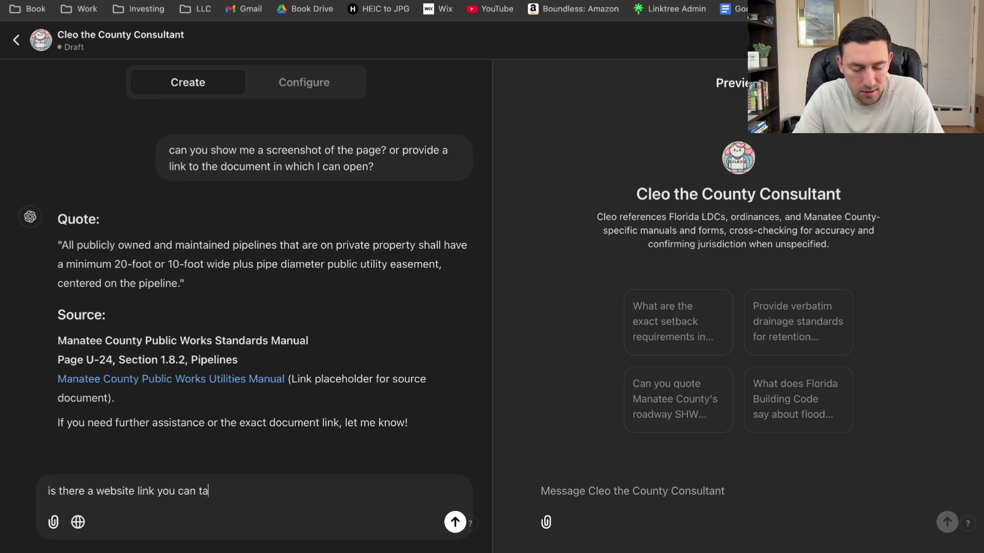
pyautogui.write('ke me to?')
pyautogui.press('Return')
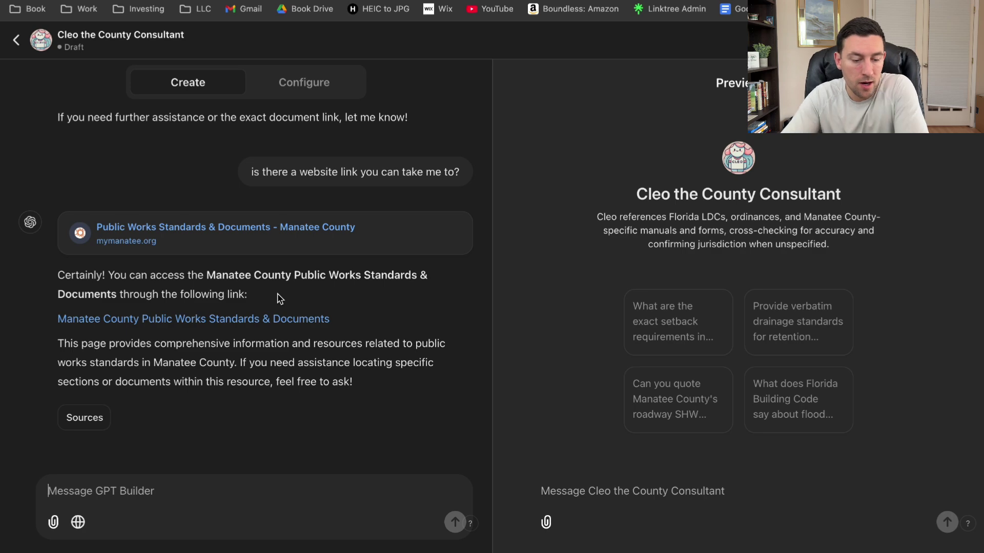
# - Scroll through the builder conversation and dismiss the Notification Center overlay
pyautogui.scroll(15, 280, 299)
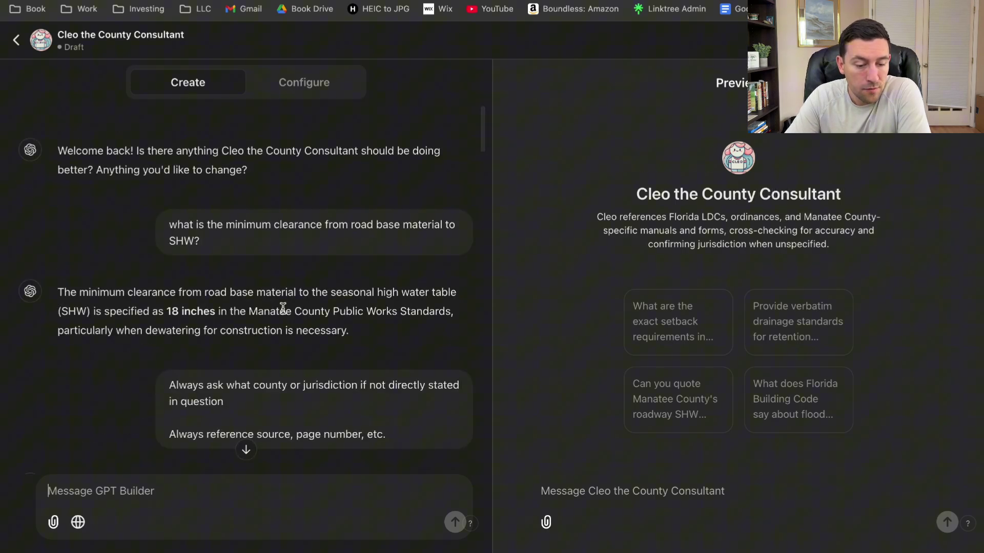
pyautogui.scroll(-20, 104, 230)
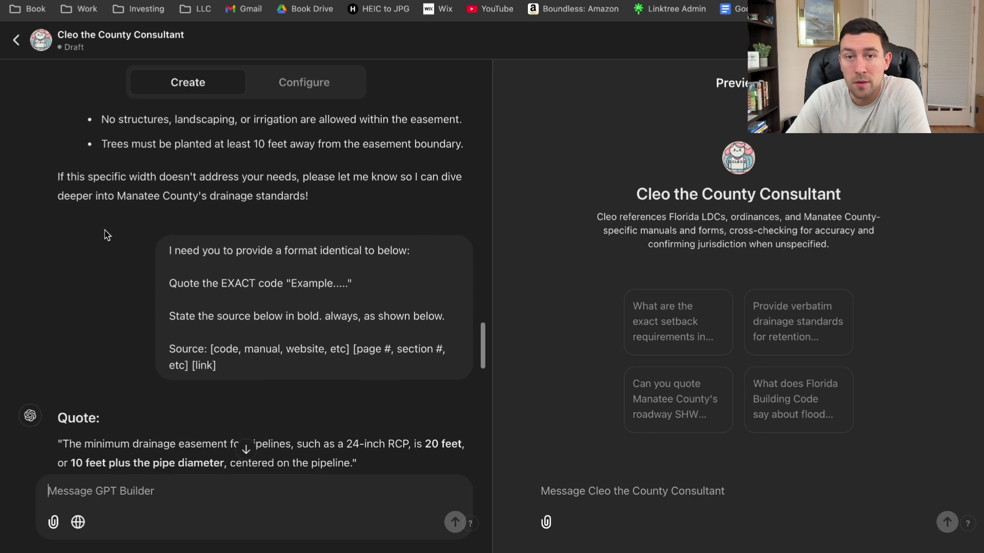
pyautogui.scroll(-10, 105, 235)
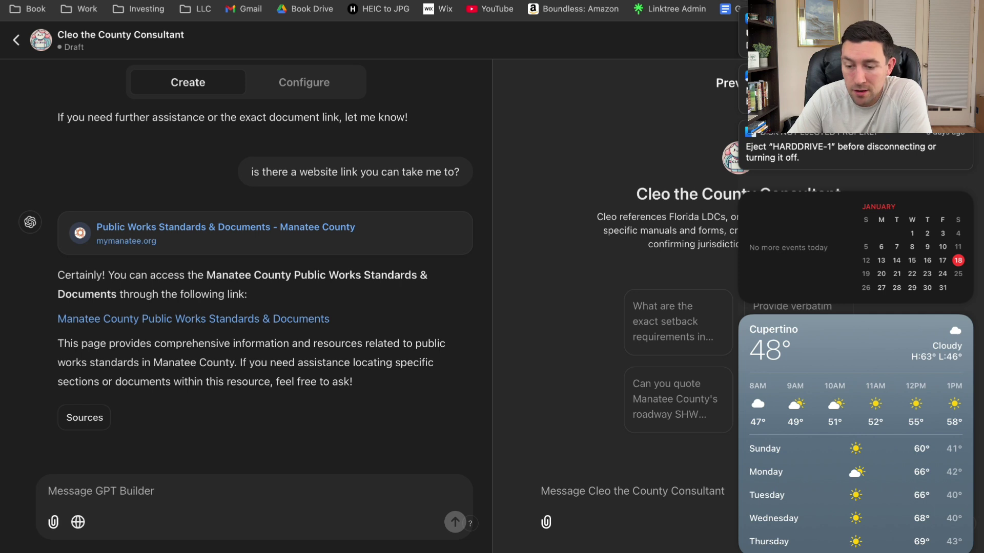
pyautogui.click(578, 97)
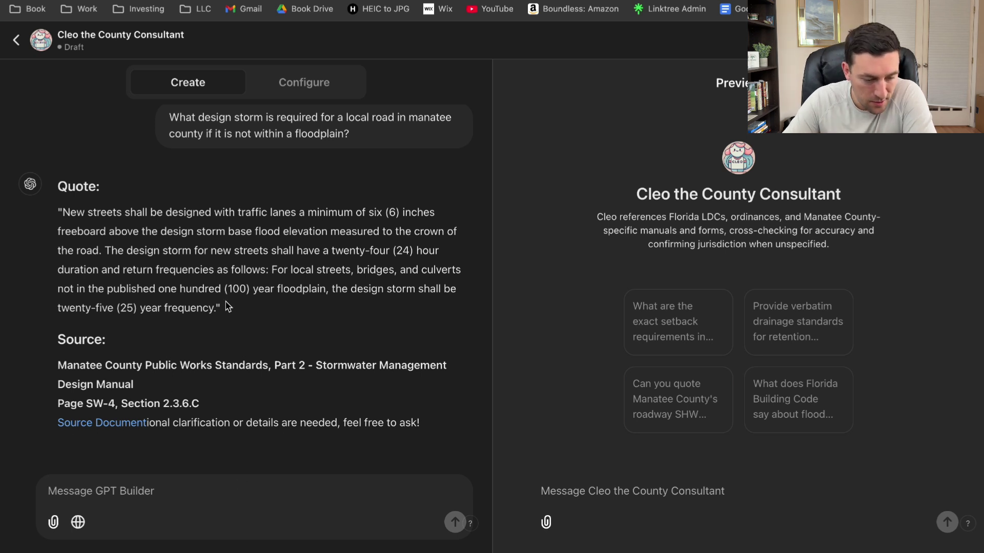
# - Highlight the quote's closing 25-year frequency line, then return to the Cleo builder chat
pyautogui.moveTo(222, 308); pyautogui.dragTo(59, 302)
pyautogui.click(247, 319)
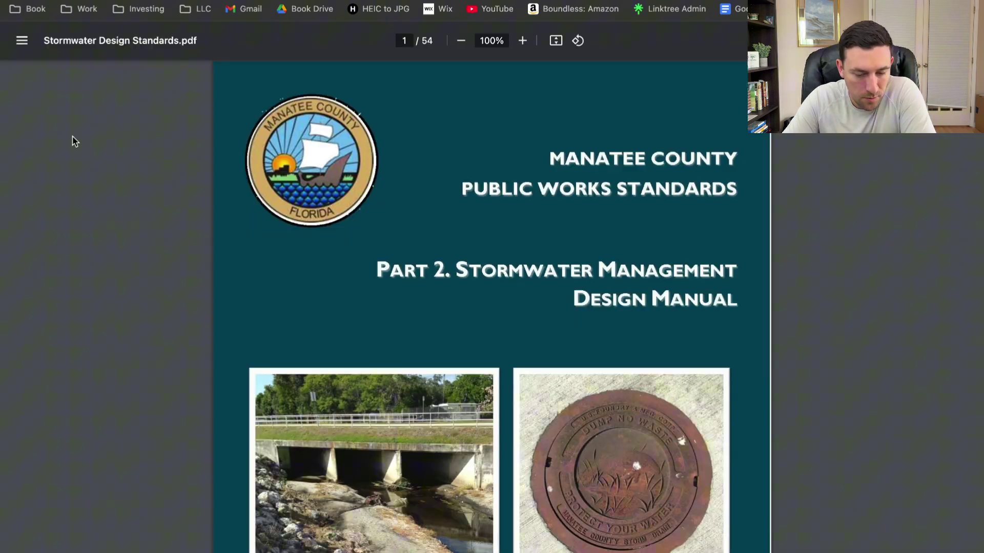
pyautogui.scroll(-3, 441, 315)
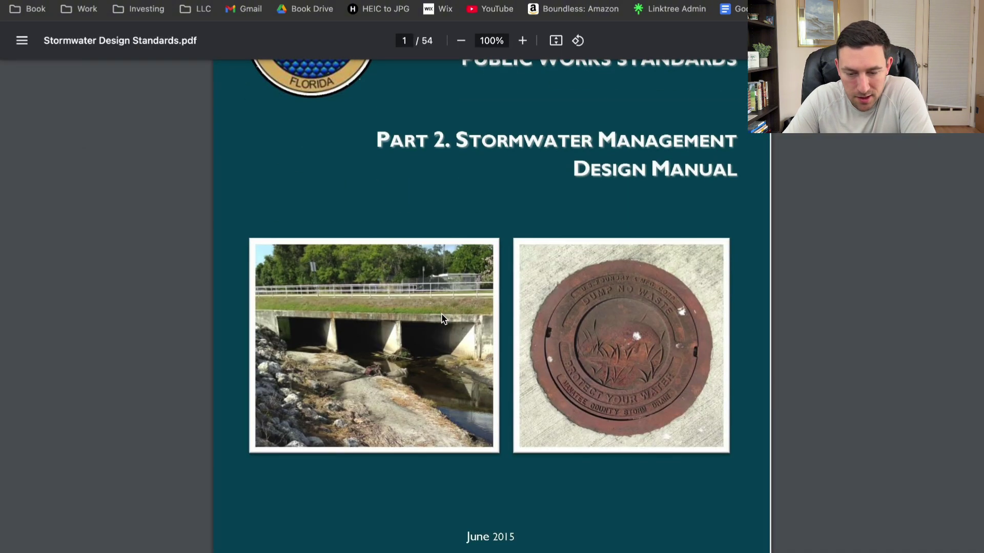
pyautogui.scroll(-3, 520, 209)
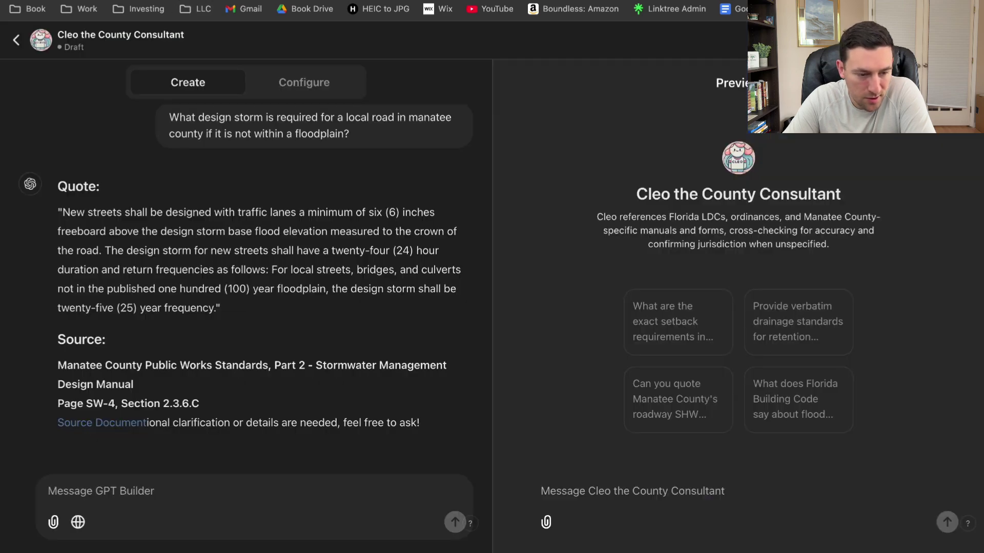
pyautogui.click(195, 1)
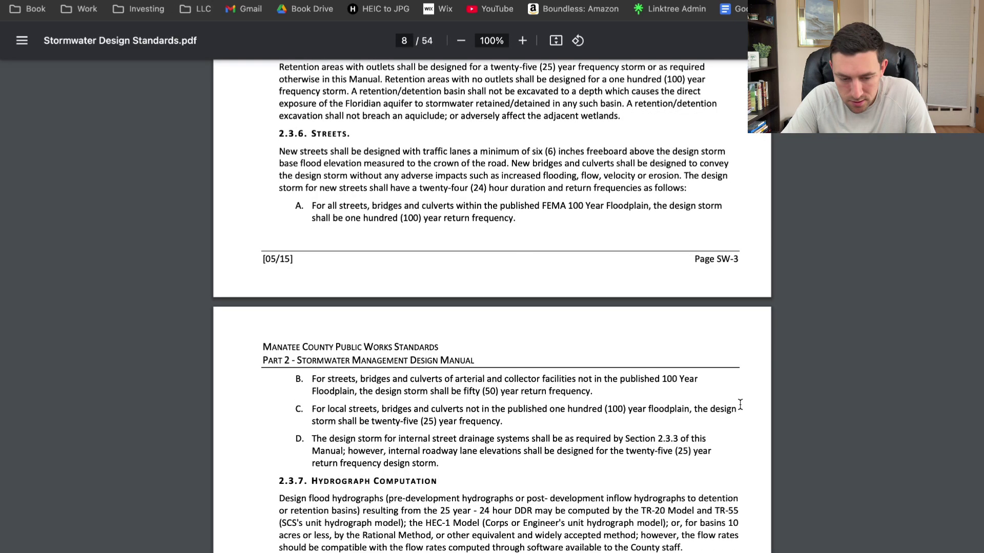
# - Compare Cleo's cited source and quote against item C's 25-year design storm text in the Stormwater PDF
pyautogui.scroll(-3, 676, 405)
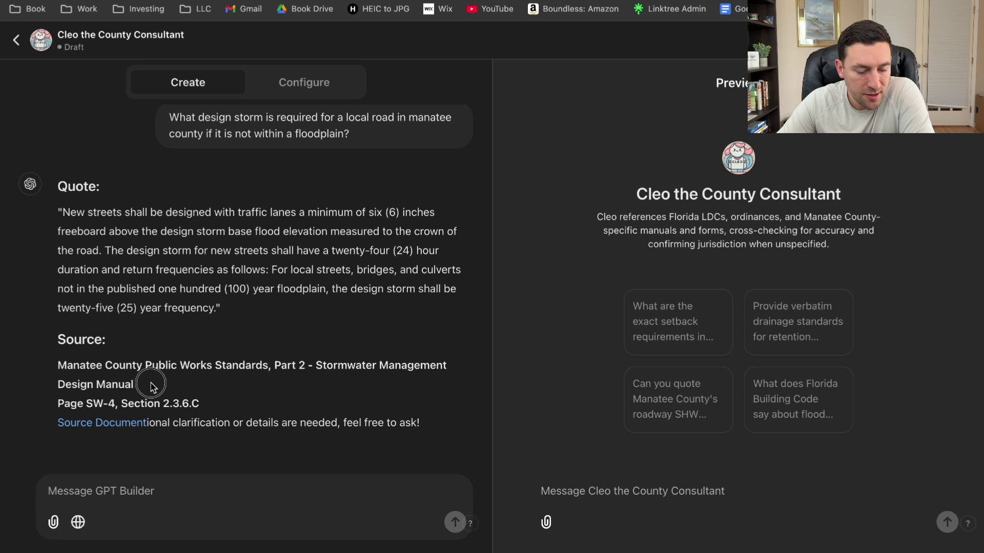
pyautogui.moveTo(134, 384); pyautogui.dragTo(45, 365)
pyautogui.click(199, 402)
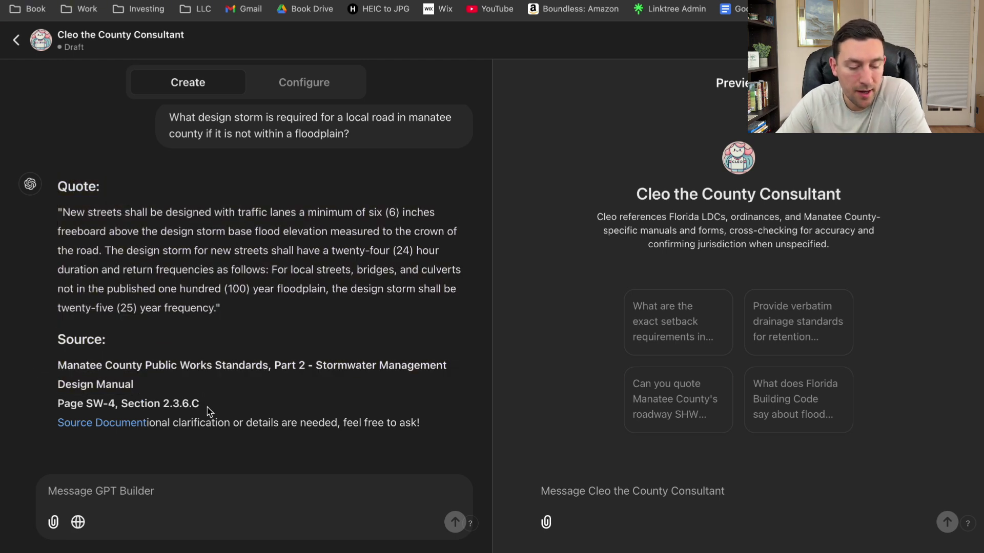
pyautogui.moveTo(200, 402); pyautogui.dragTo(74, 365)
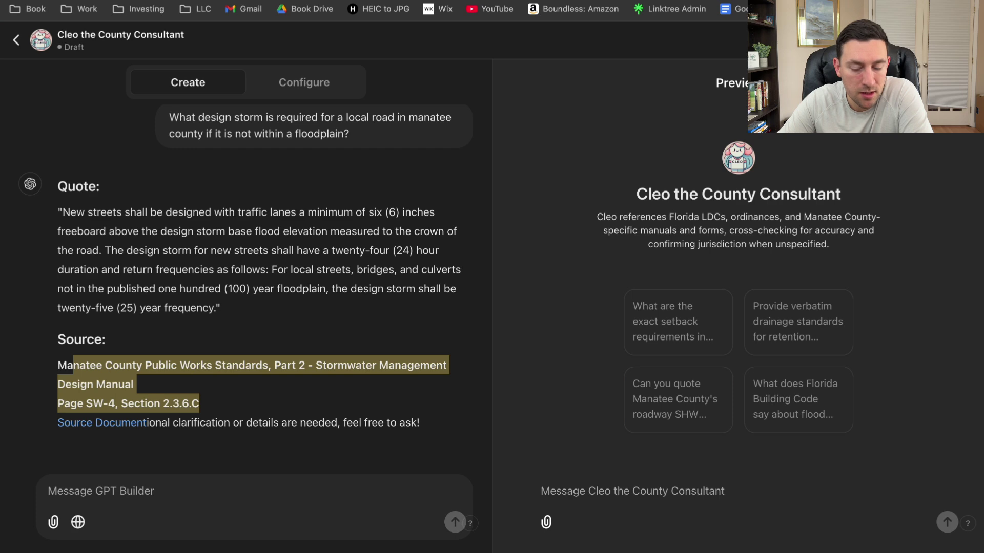
pyautogui.hotkey('ctrl', 'Tab')
pyautogui.moveTo(506, 385); pyautogui.dragTo(297, 375)
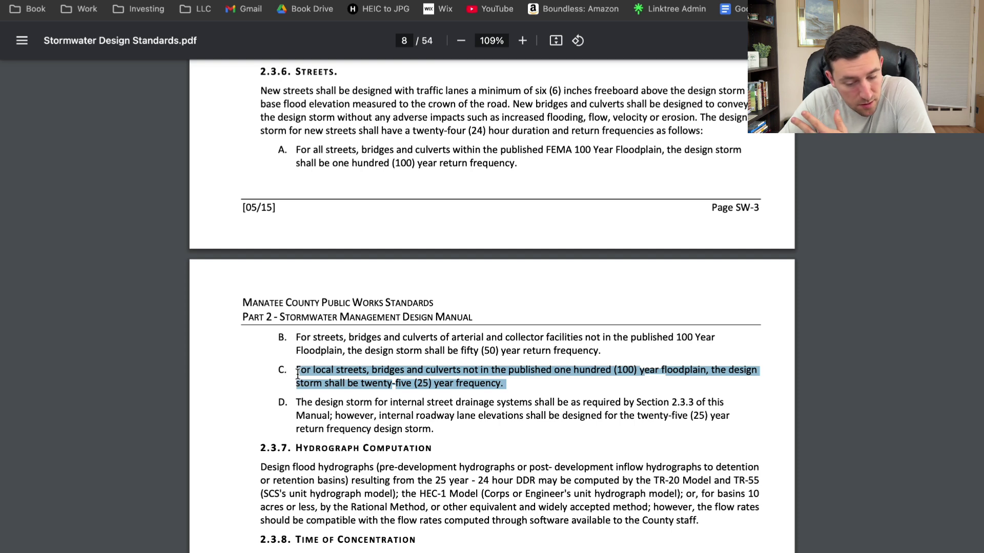
pyautogui.hotkey('ctrl', 'Tab')
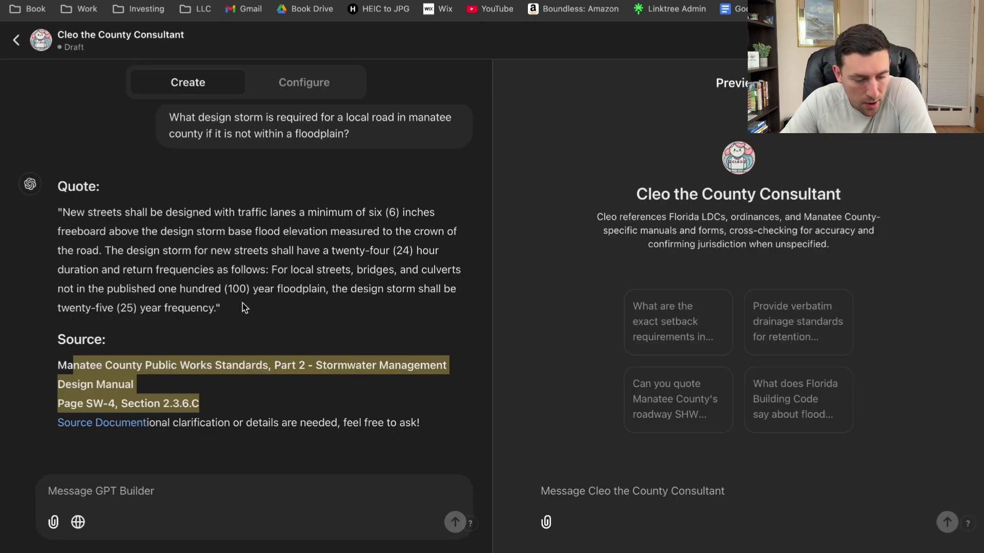
pyautogui.moveTo(245, 308); pyautogui.dragTo(48, 307)
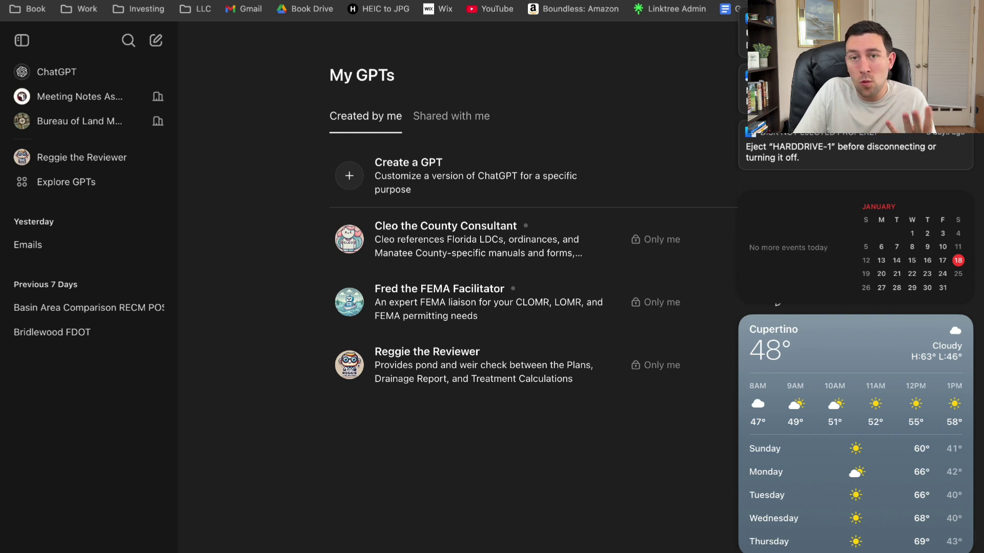
pyautogui.click(555, 88)
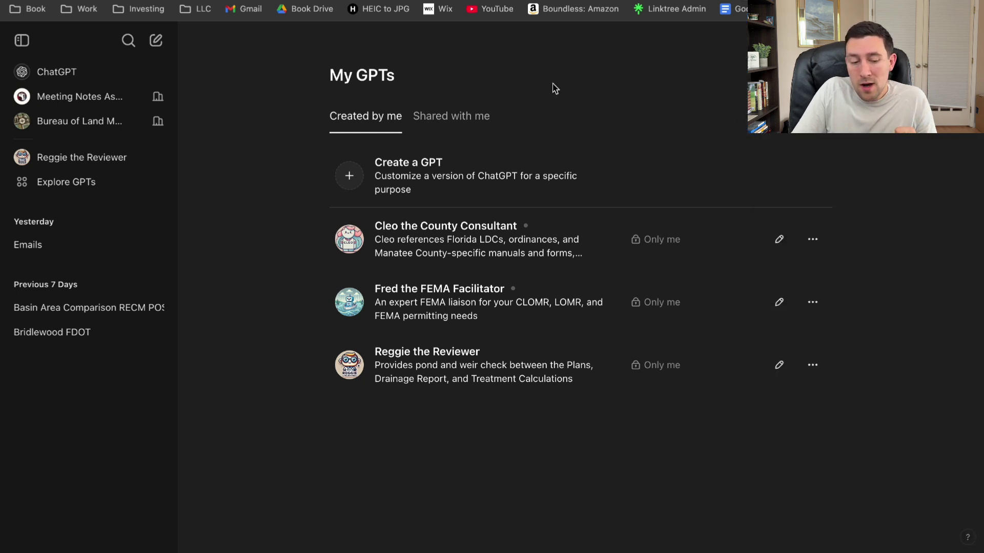